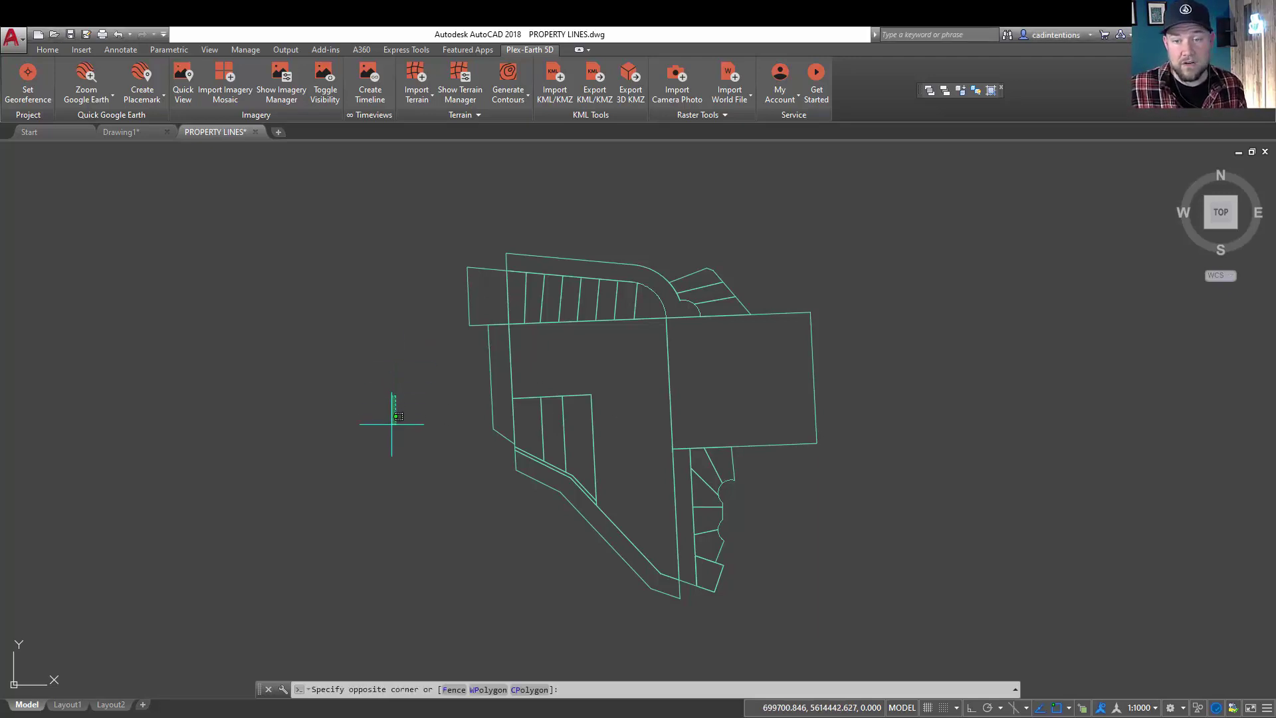
Step: Start georeferencing the property lines drawing with the Coordinate System method and open the coordinate system selection
middle_click_drag(399, 442, 345, 425)
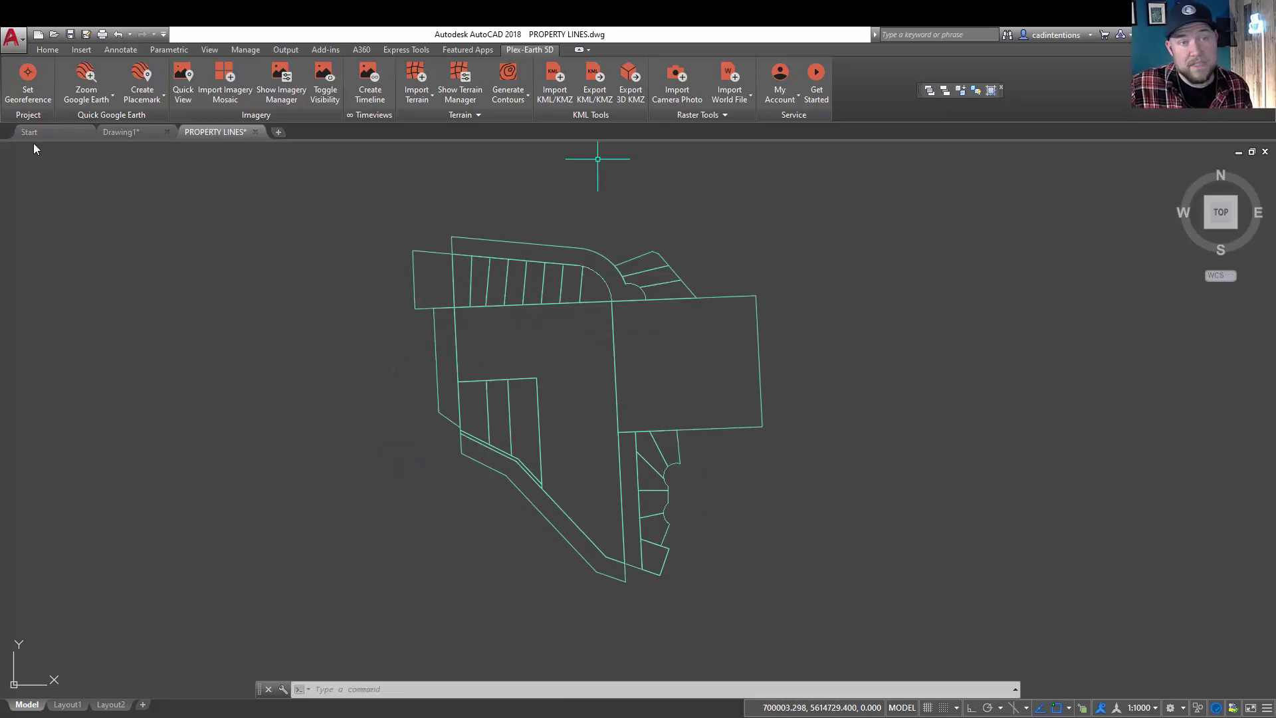
left_click(18, 99)
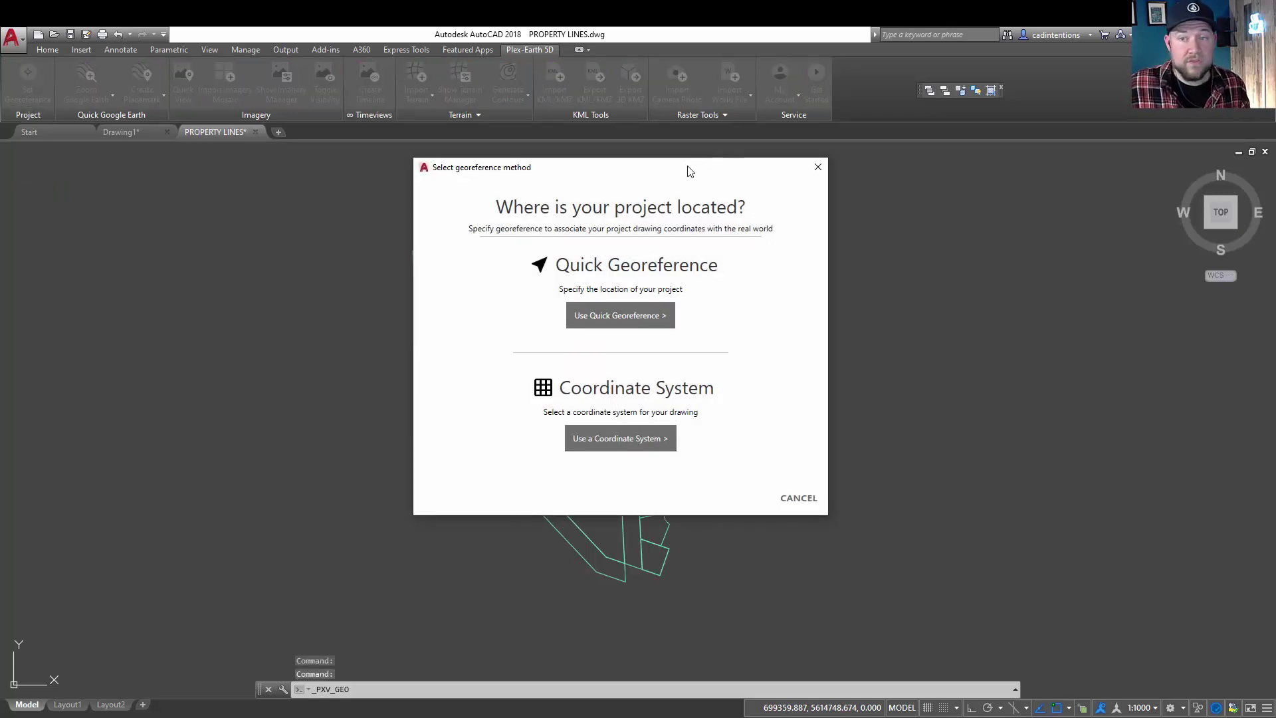
left_click_drag(689, 172, 652, 131)
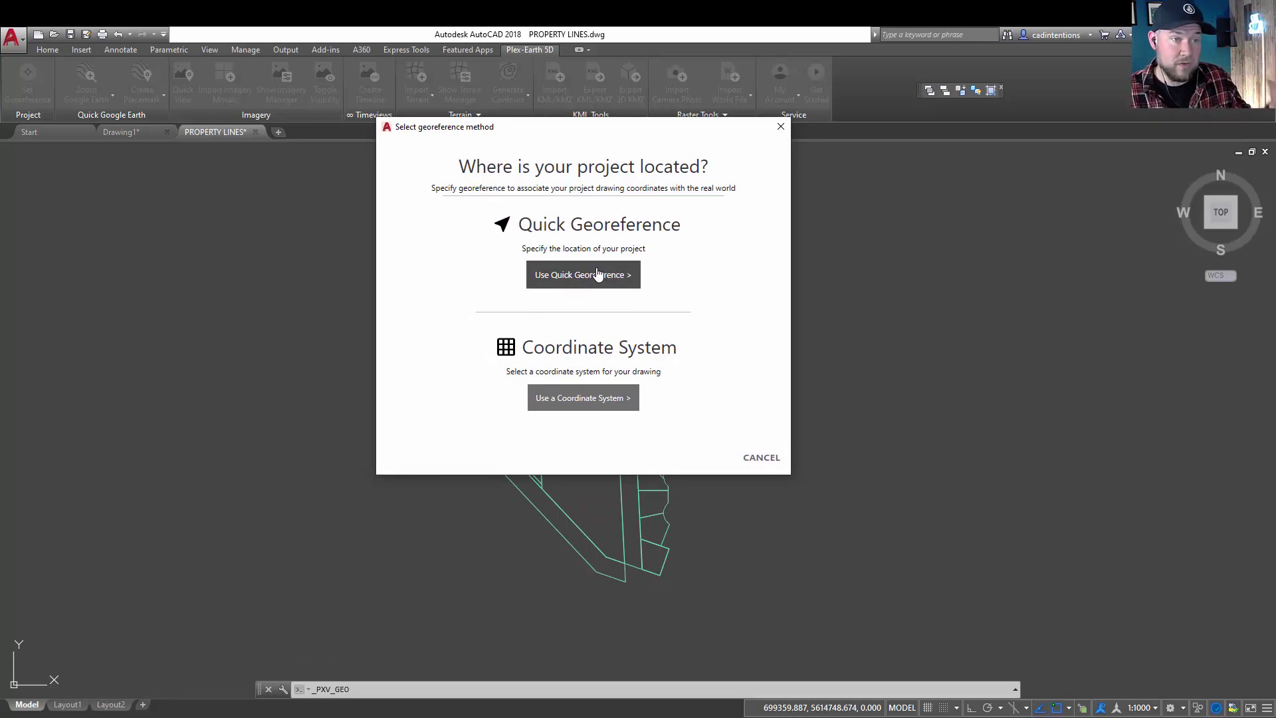
left_click(608, 403)
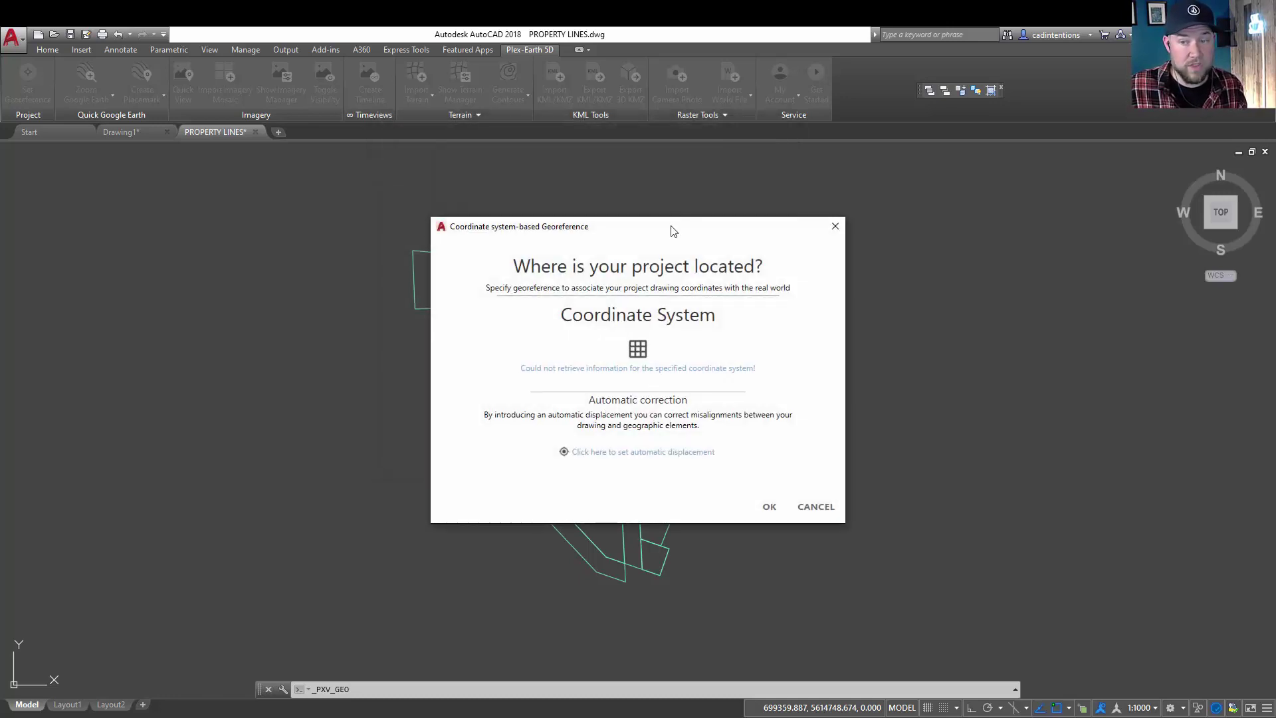
left_click_drag(671, 229, 364, 123)
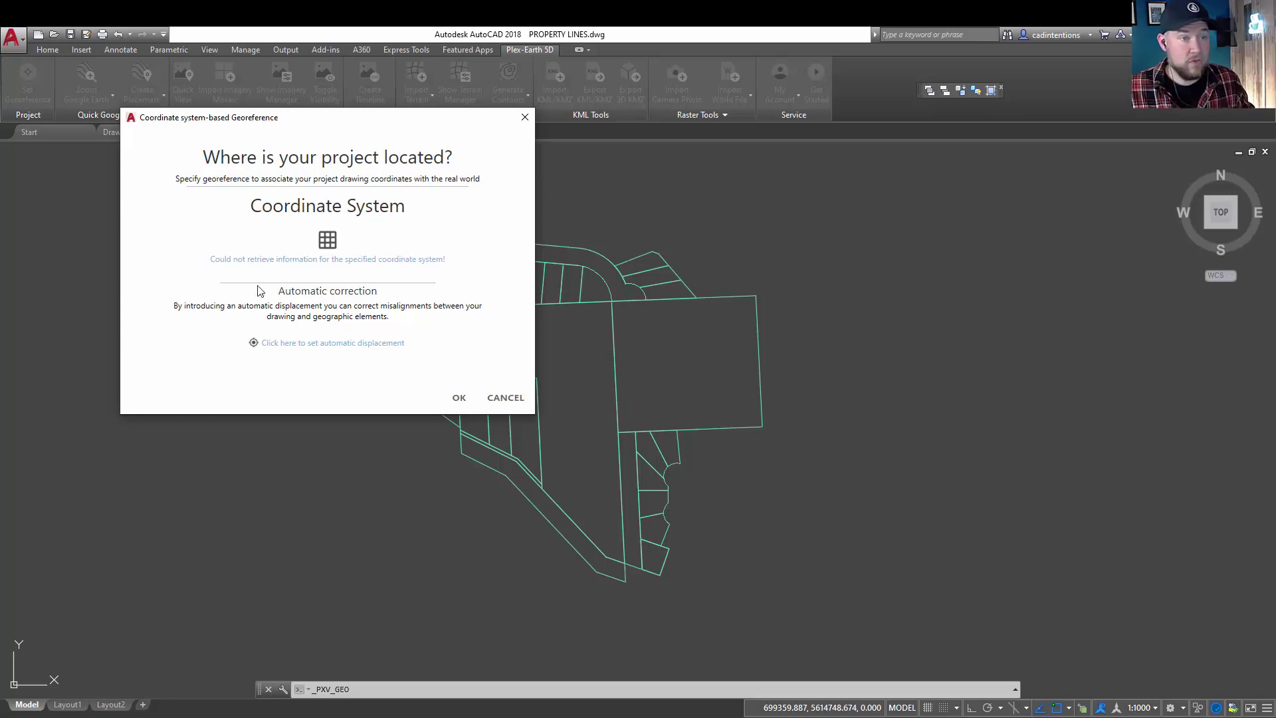
left_click(323, 263)
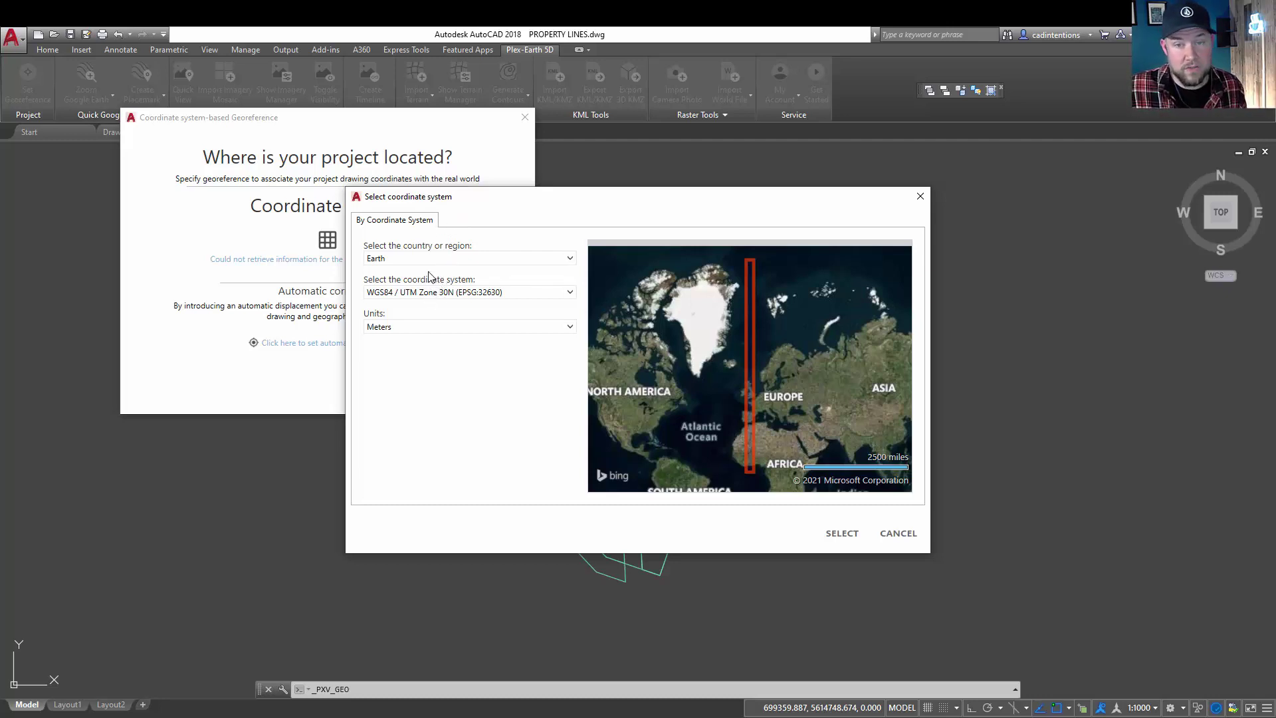
Step: Georeference the drawing to Canada, British Columbia using WGS84 / UTM Zone 10N (EPSG:32610) in meters, checking the zone on the map
left_click(457, 255)
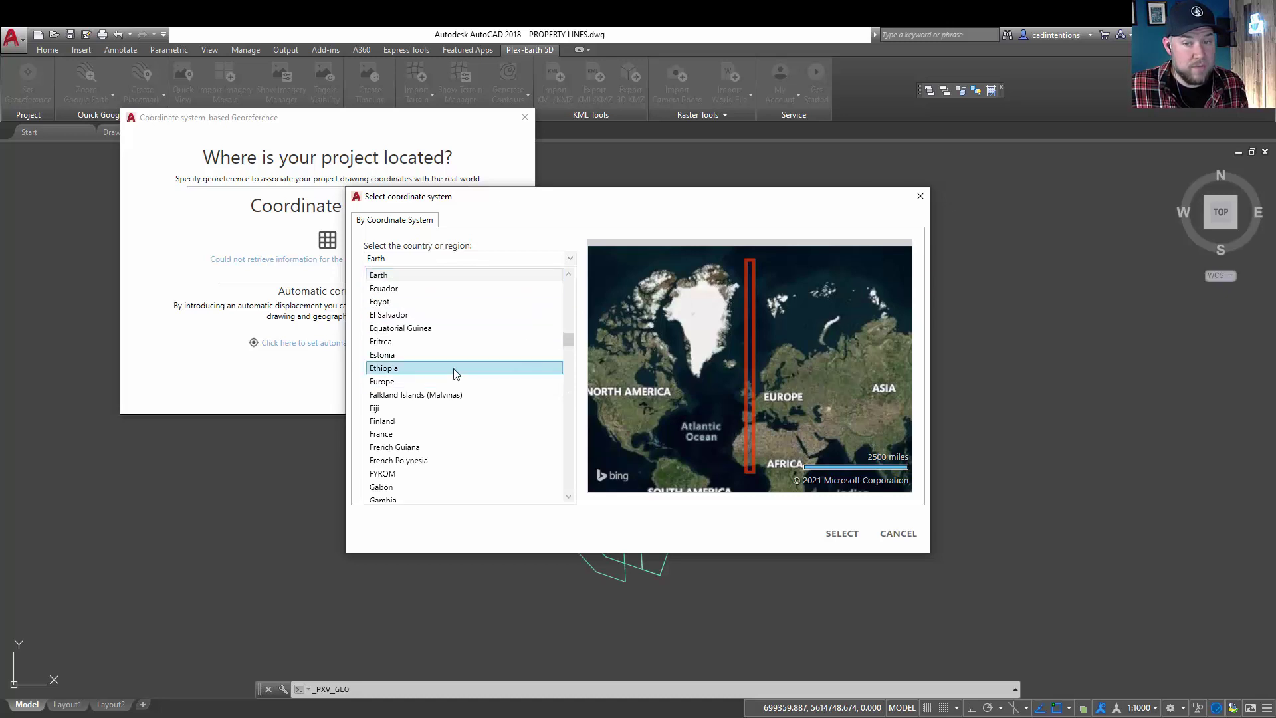
scroll(443, 374, "up", 13)
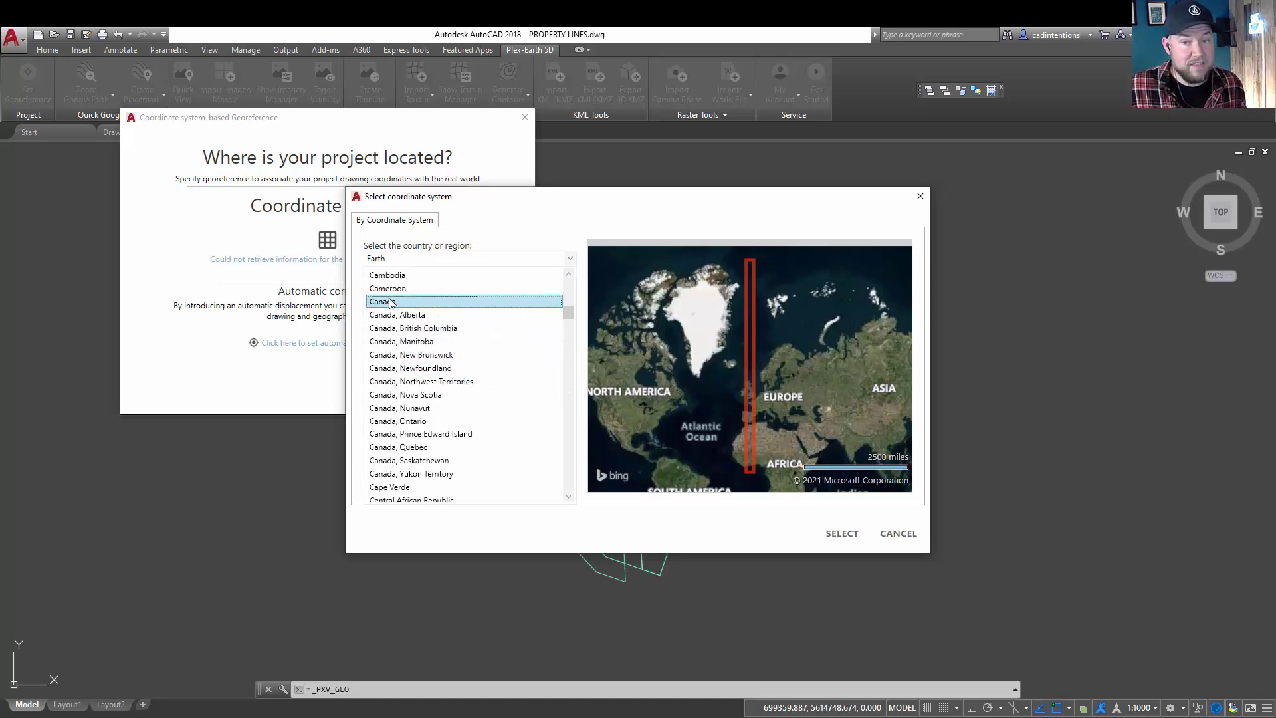
left_click(421, 331)
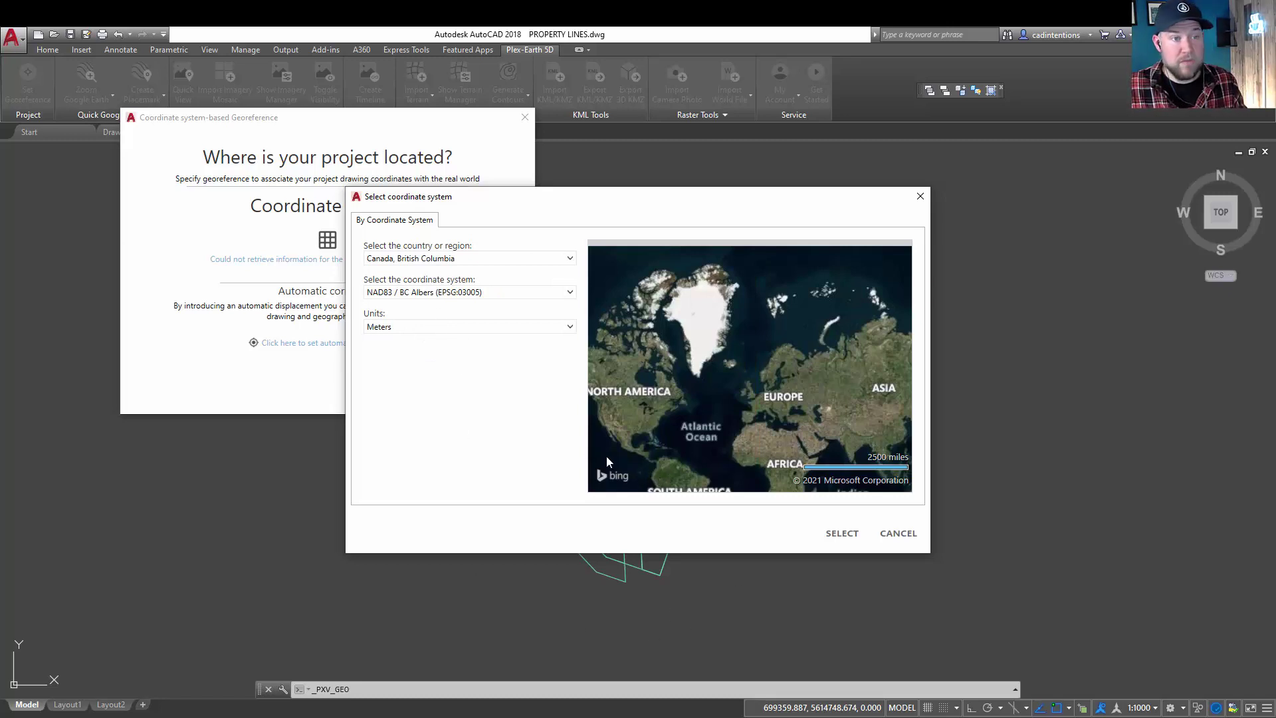
left_click(490, 292)
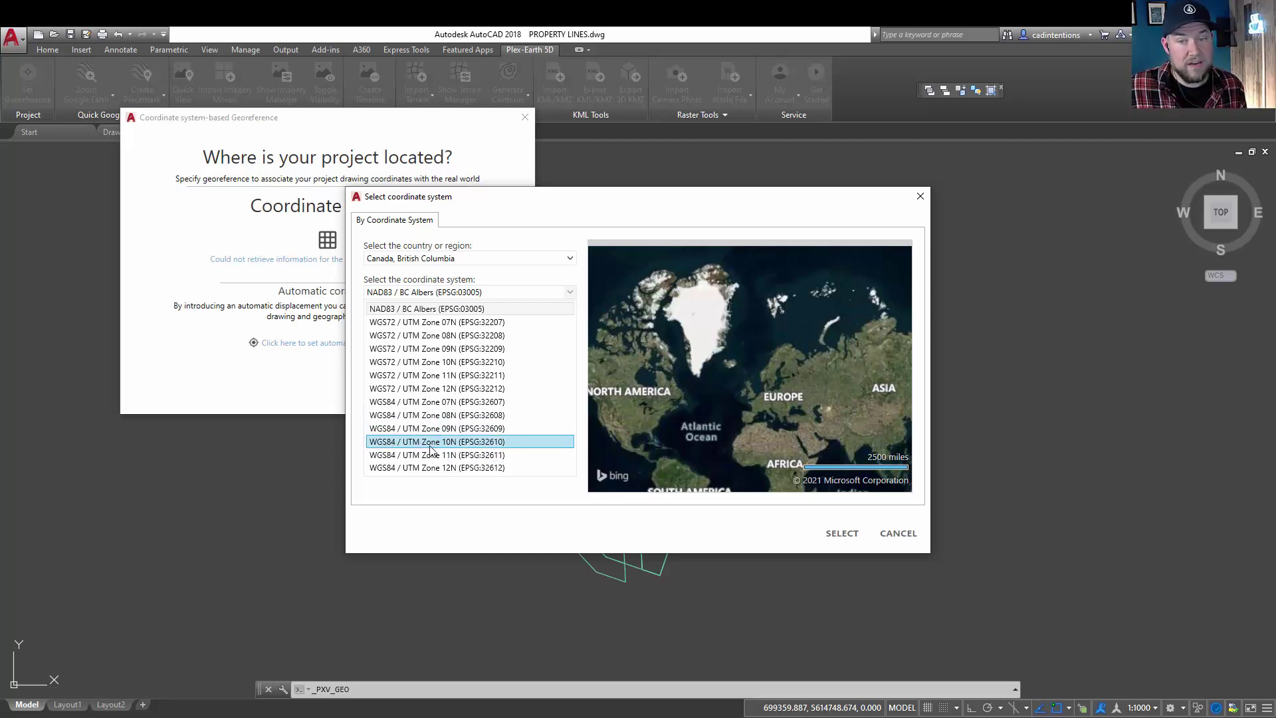
left_click(430, 444)
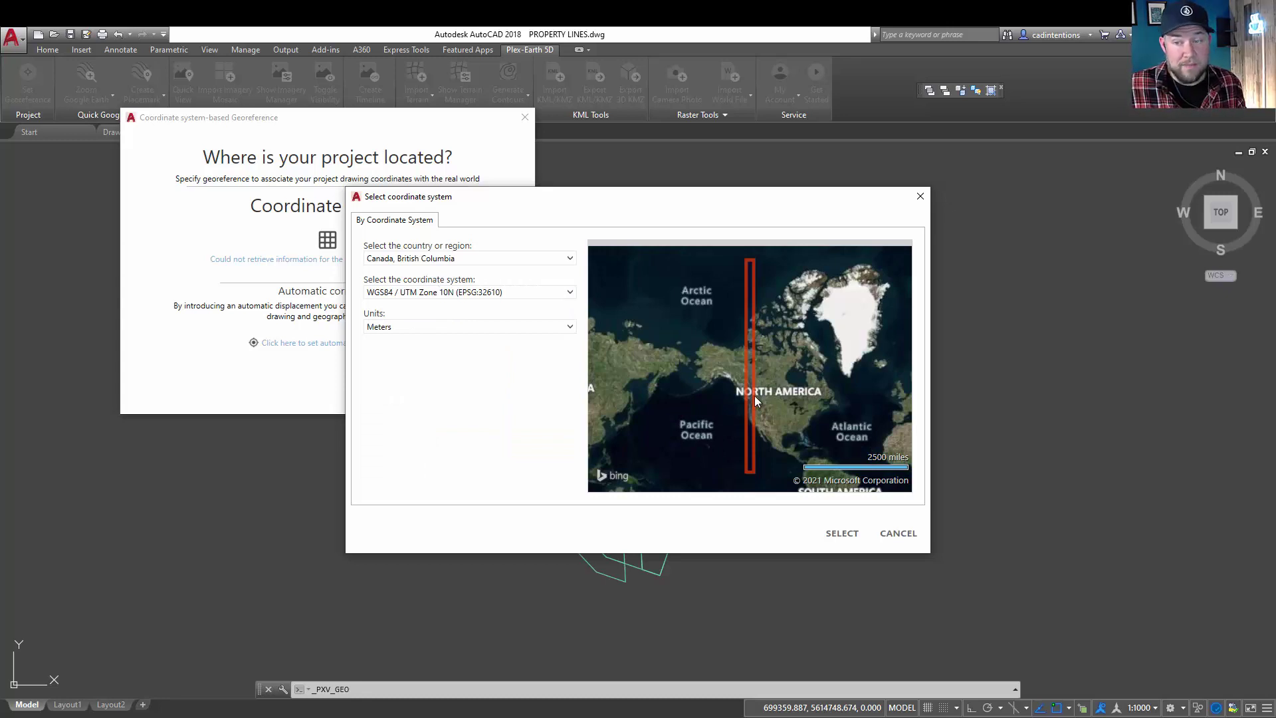
scroll(755, 396, "up", 3)
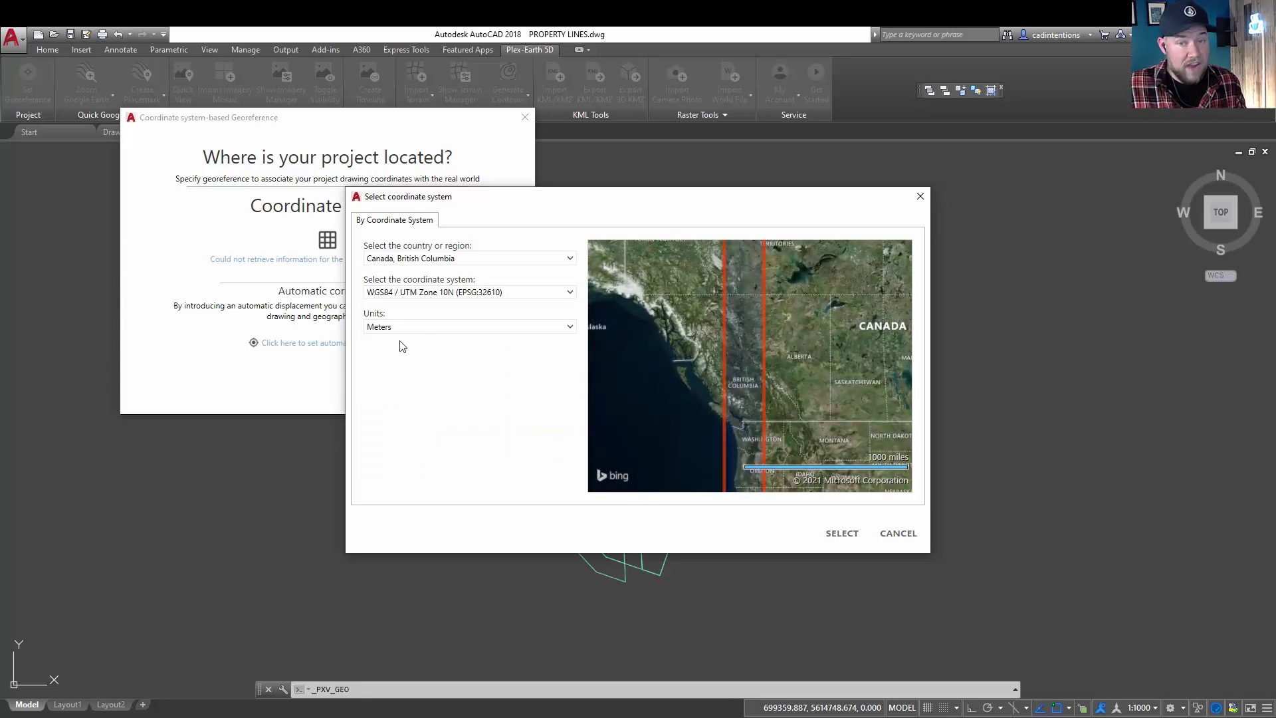
scroll(775, 397, "up", 4)
left_click_drag(858, 395, 772, 339)
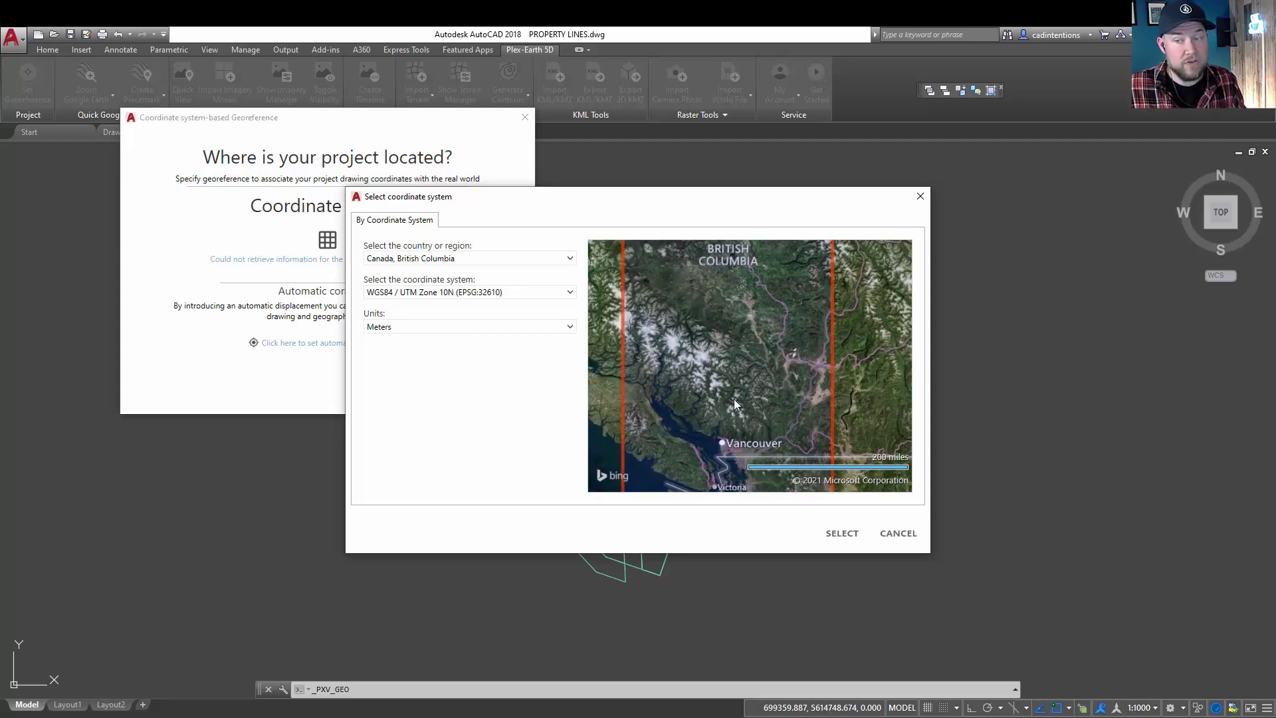
left_click(837, 532)
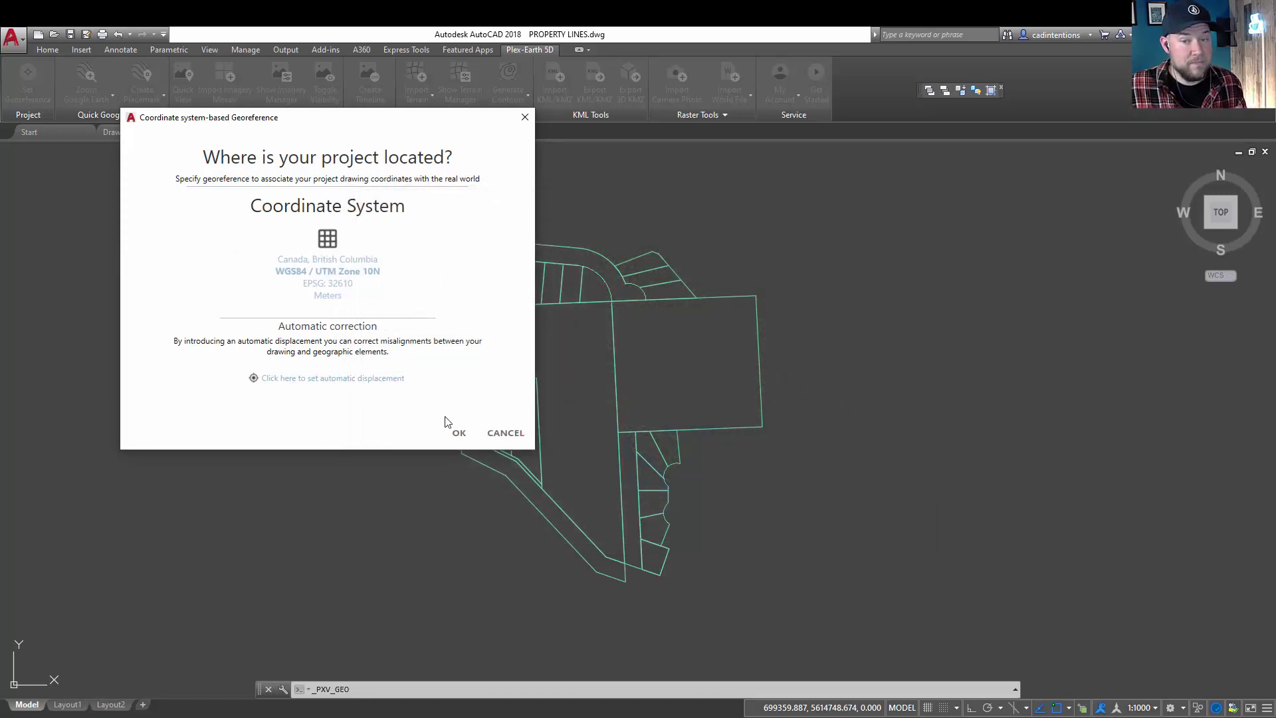
left_click(458, 432)
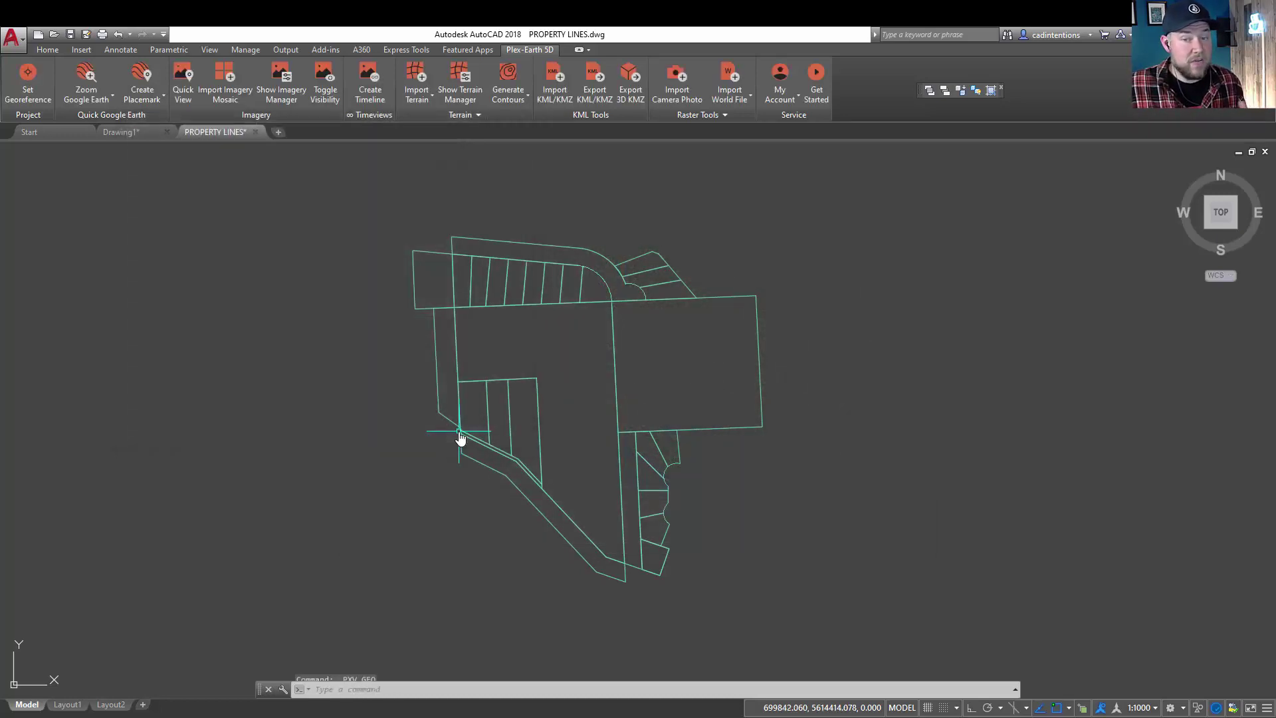
Step: Insert a Quick View Google Maps image by rectangle, enclosing all the property lines with a margin around them
left_click(178, 101)
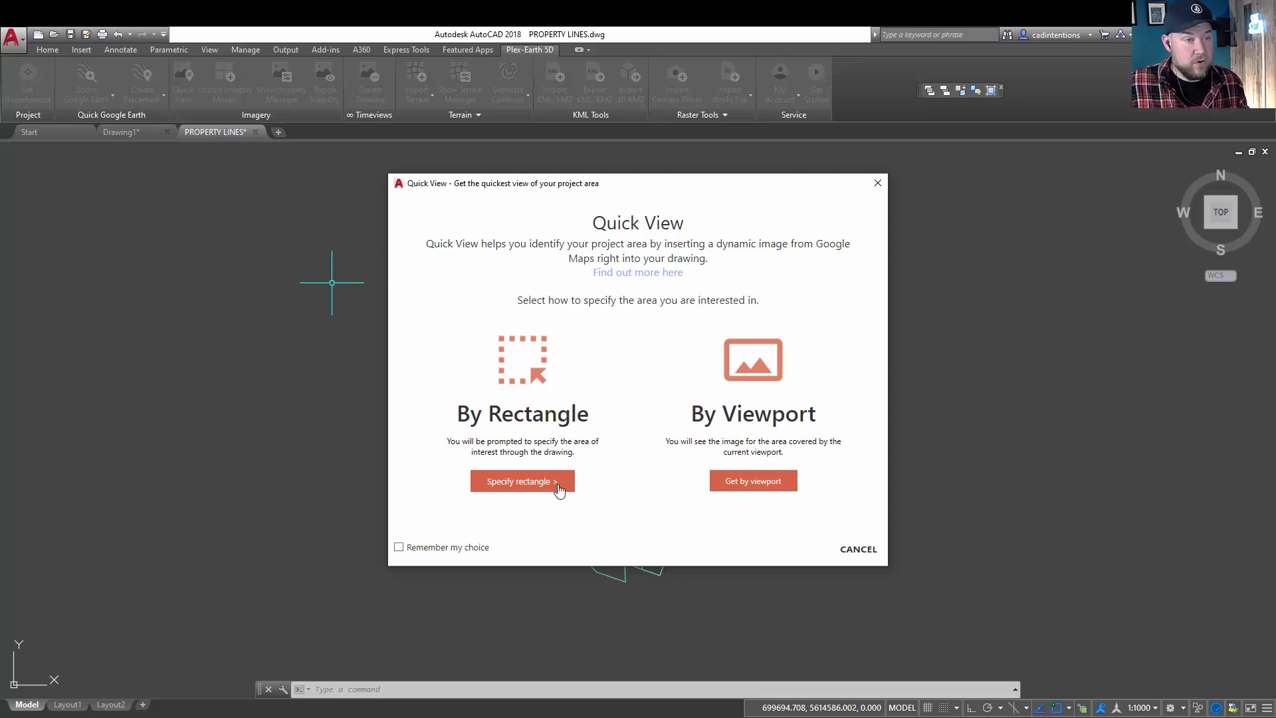
left_click(523, 481)
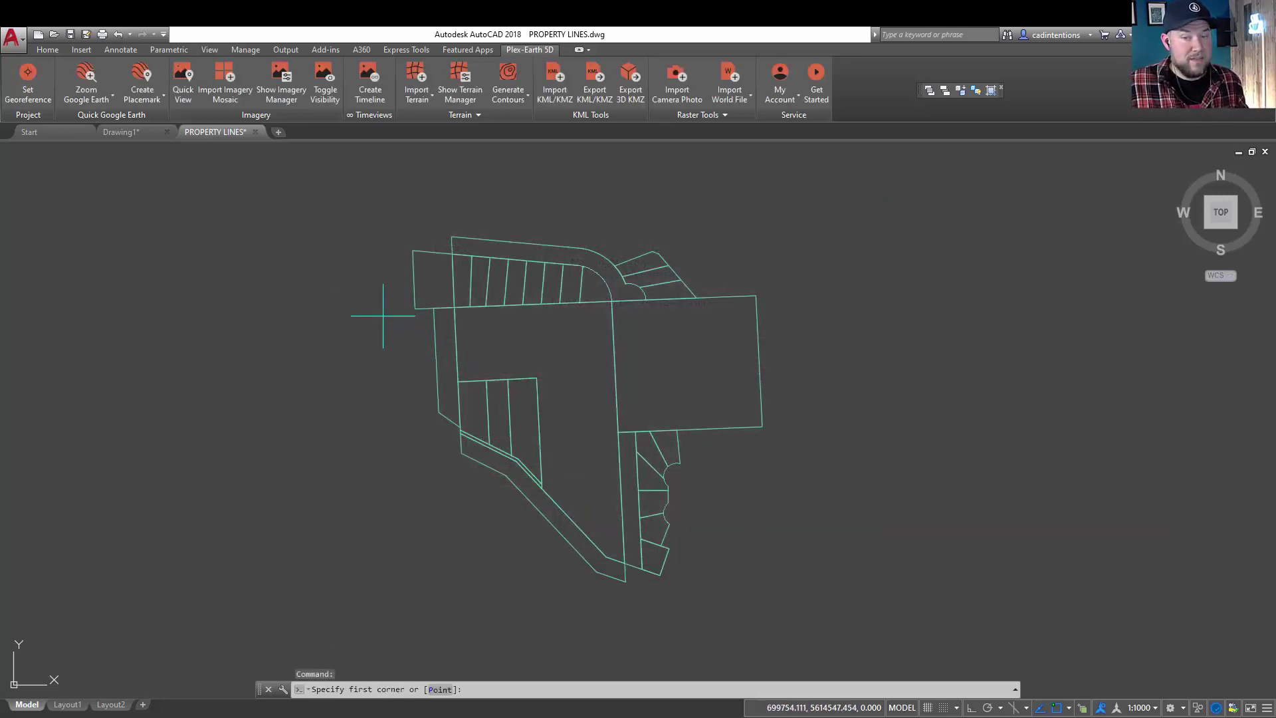
scroll(380, 314, "down", 2)
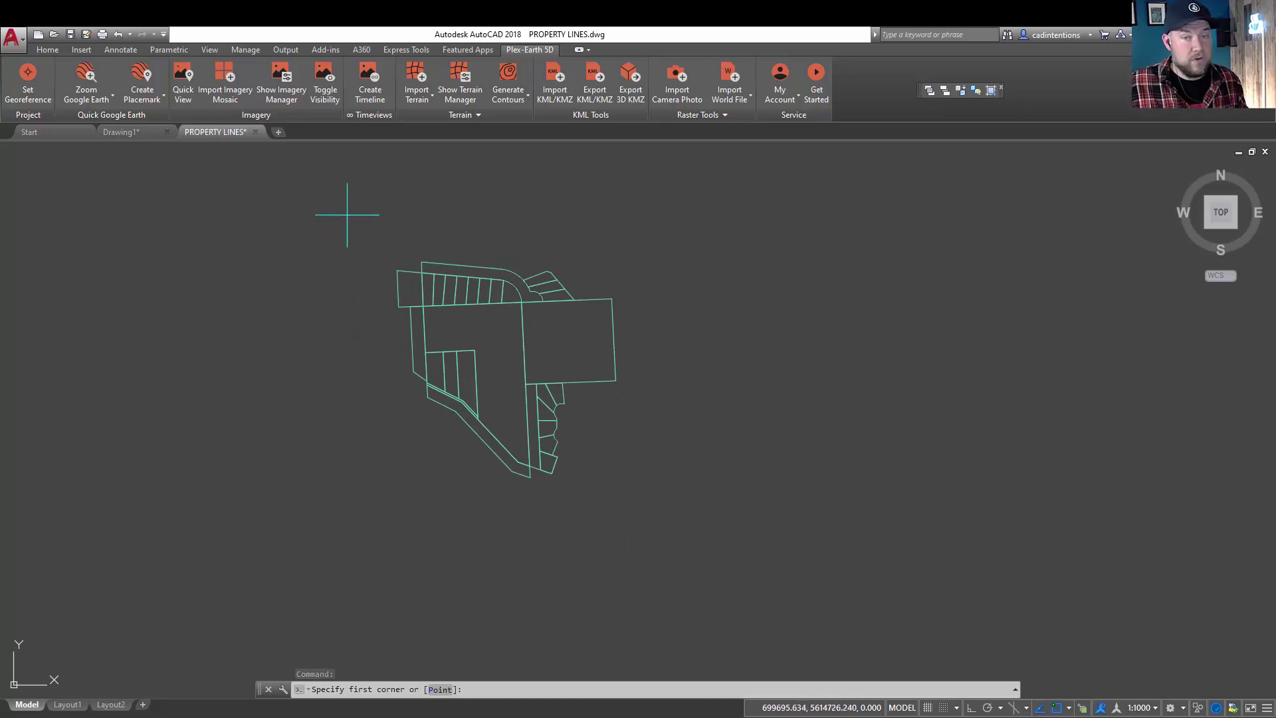
left_click(304, 201)
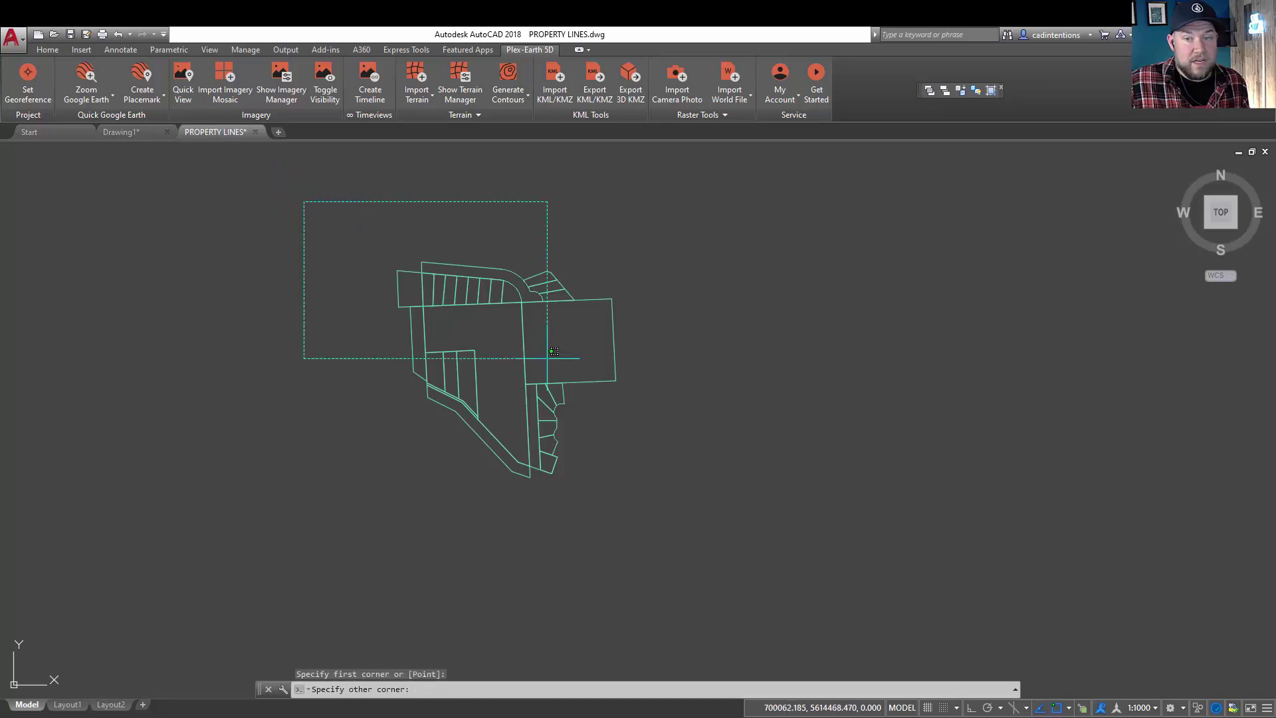
left_click(735, 541)
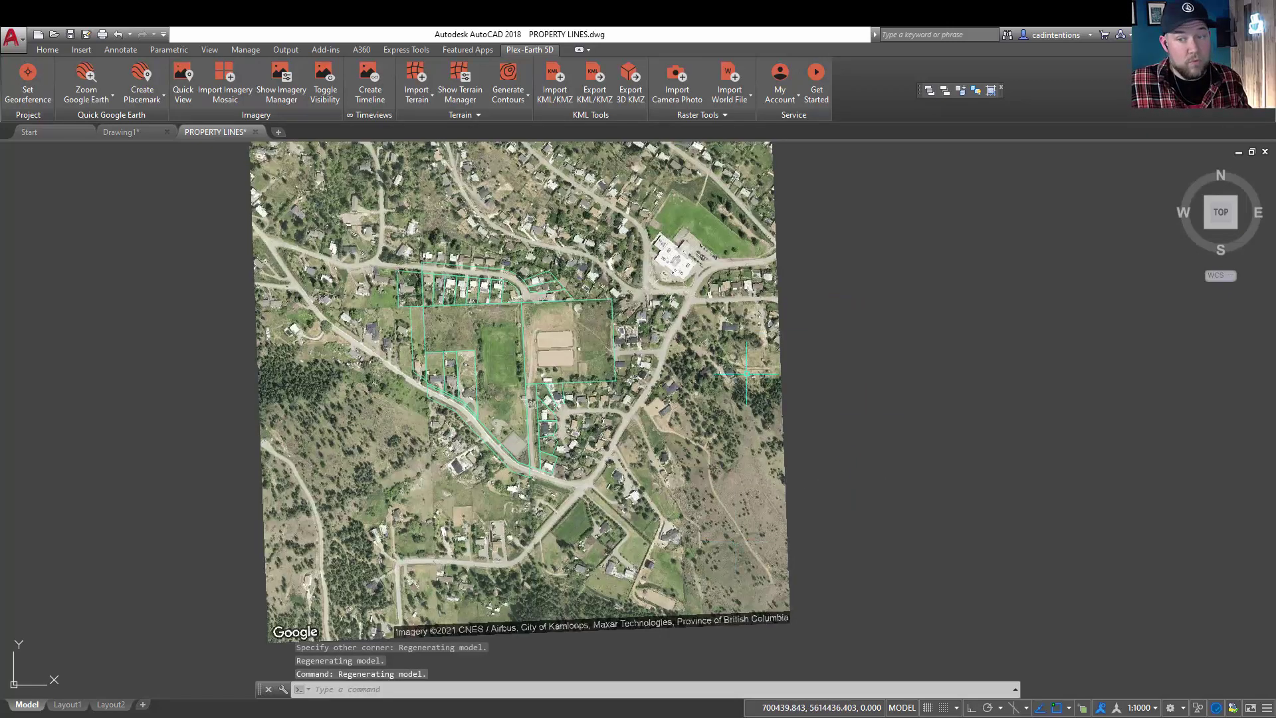
Step: Examine how the property lines align with the aerial image, toggling the imagery visibility off and back on
left_click(760, 375)
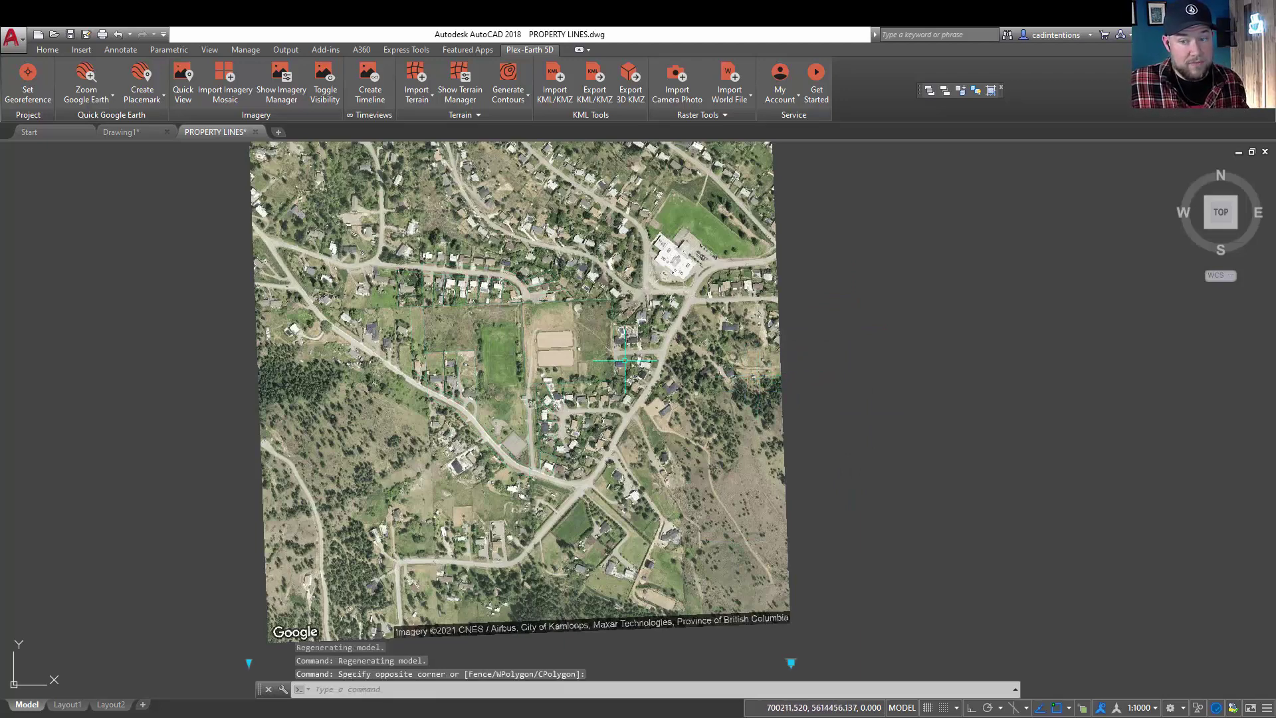
key("Escape")
scroll(449, 359, "up", 2)
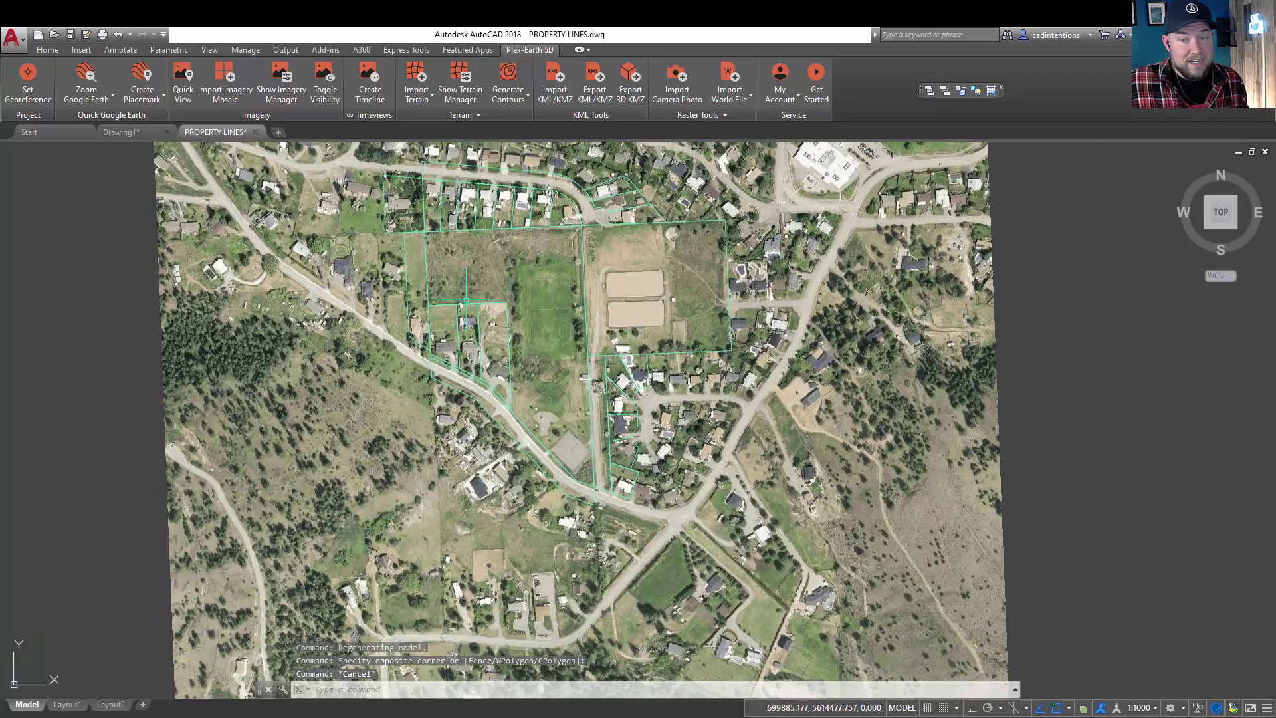
scroll(417, 207, "up", 2)
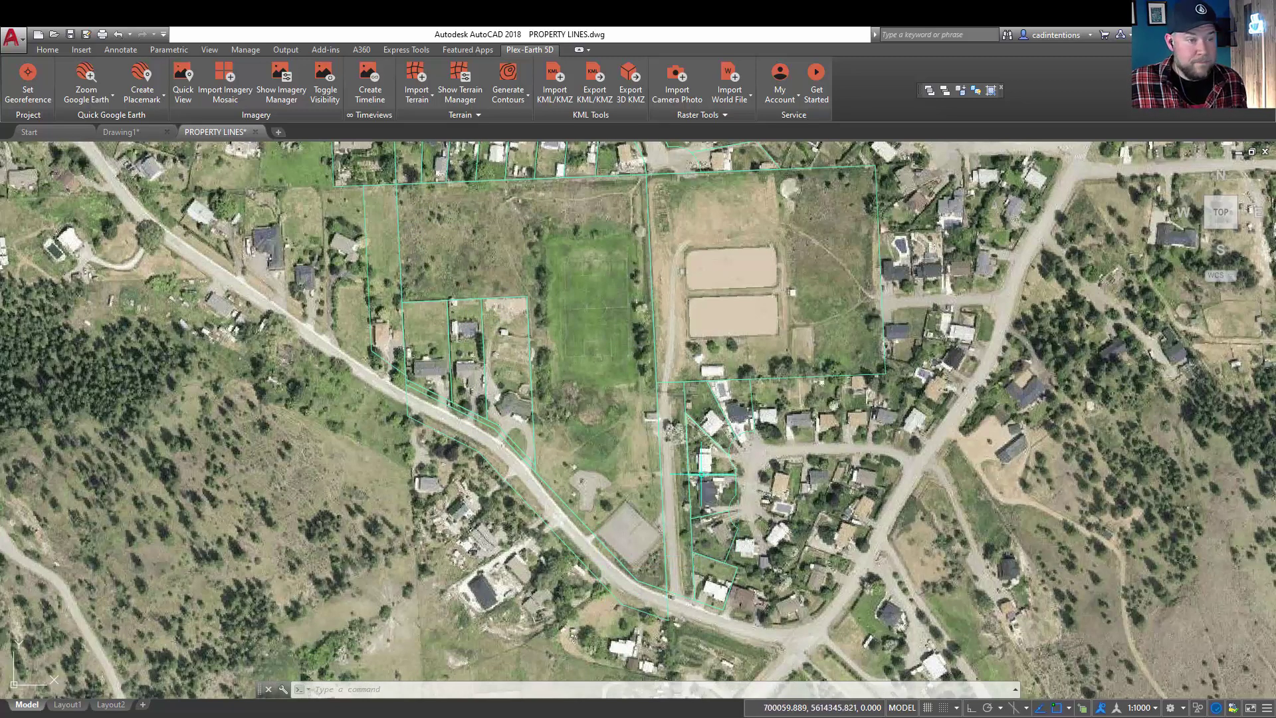
scroll(591, 389, "down", 3)
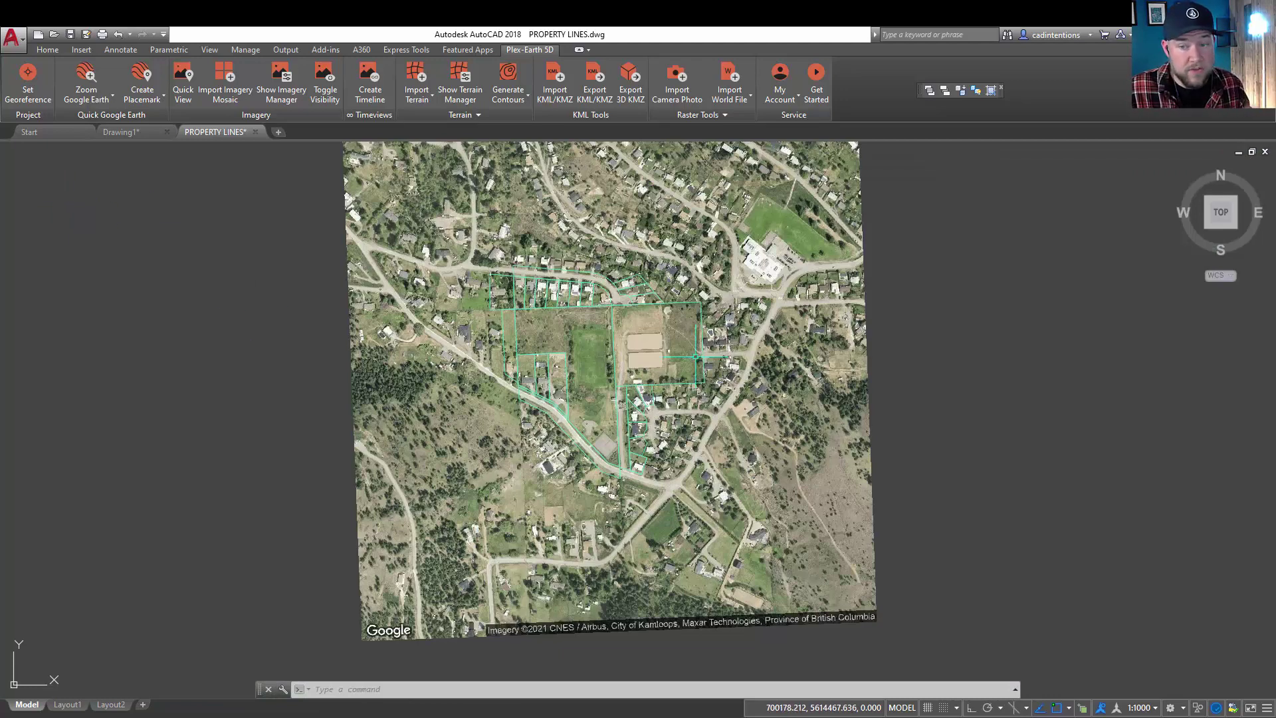
middle_click_drag(614, 384, 459, 384)
scroll(500, 416, "up", 2)
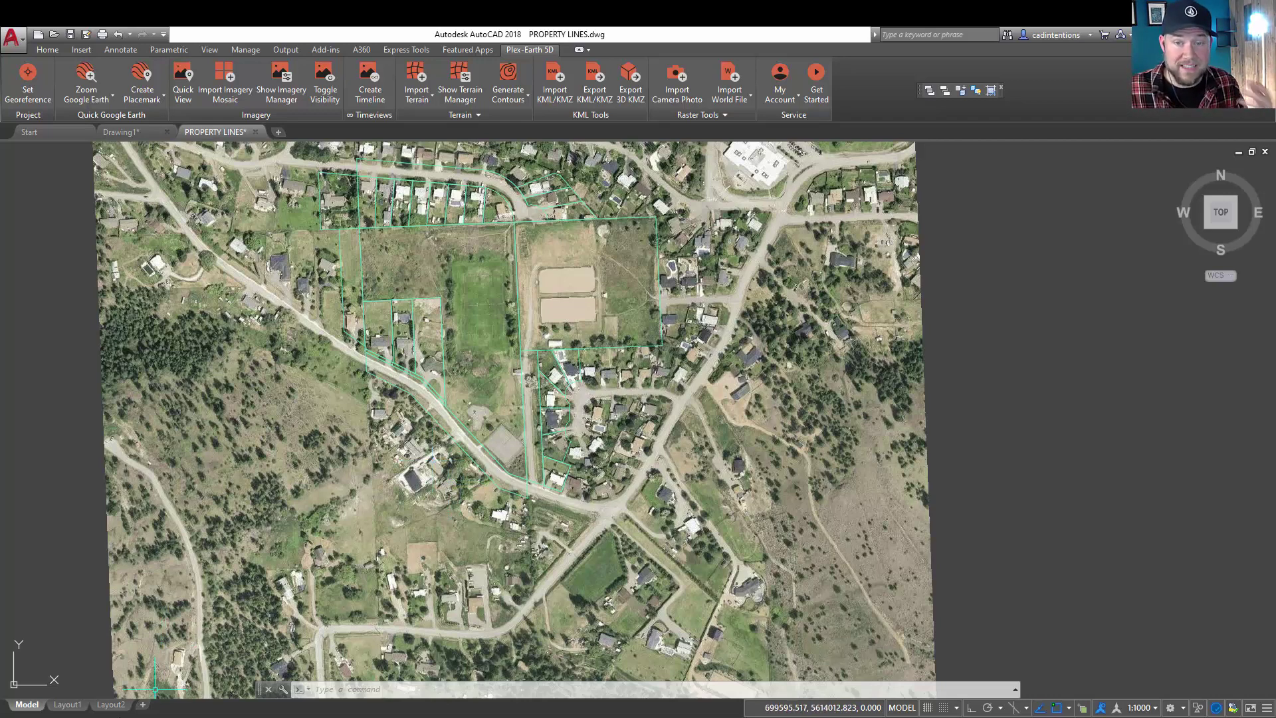
left_click(334, 84)
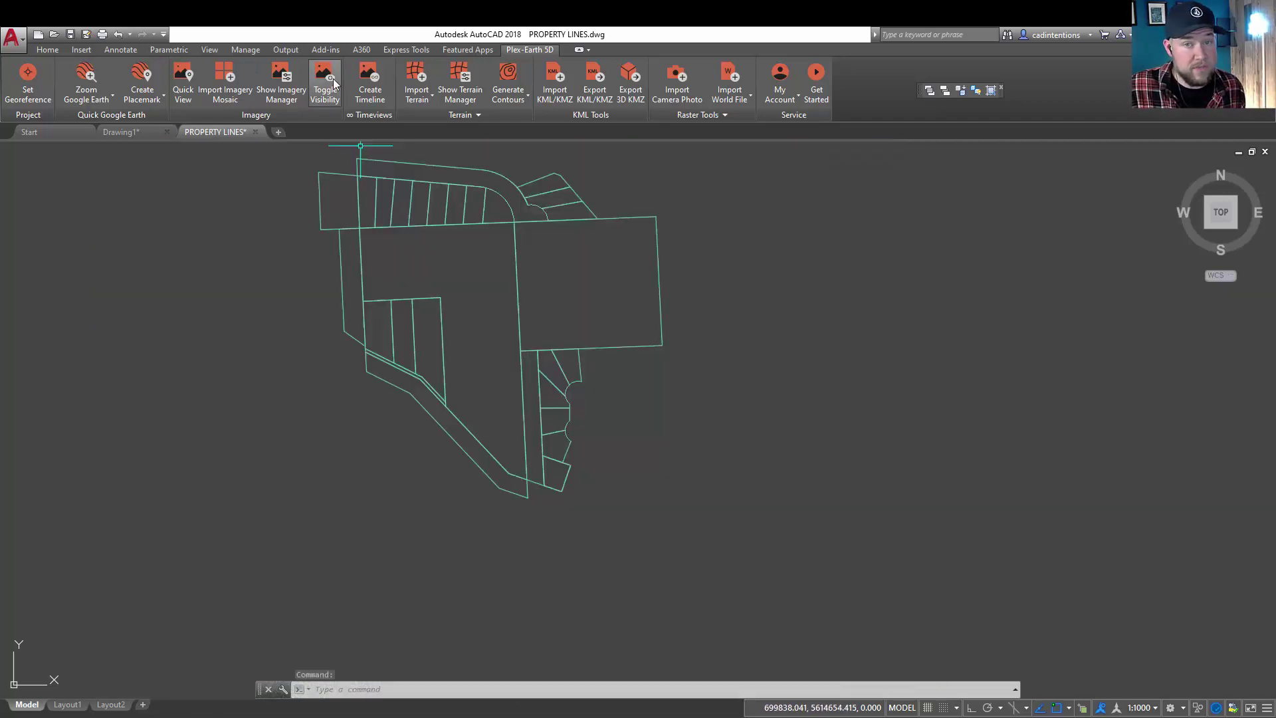
left_click(330, 83)
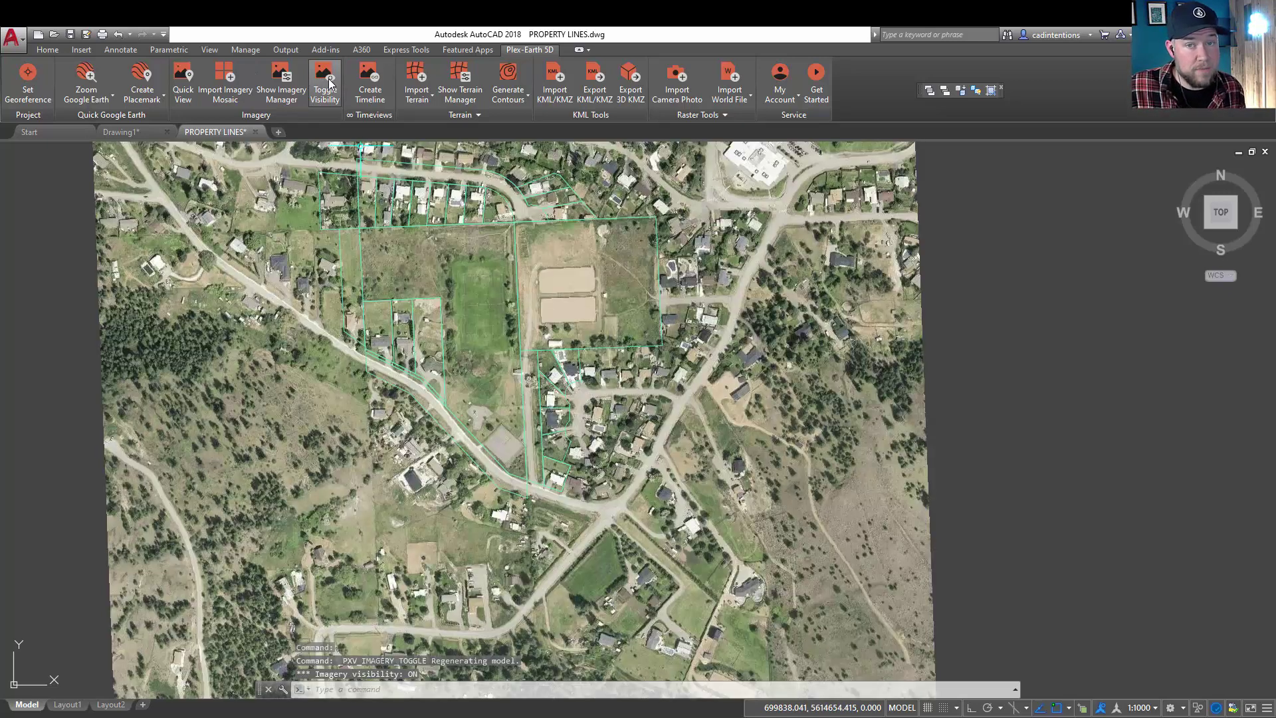
Step: Import terrain for a rectangular area covering the property lines
left_click(420, 103)
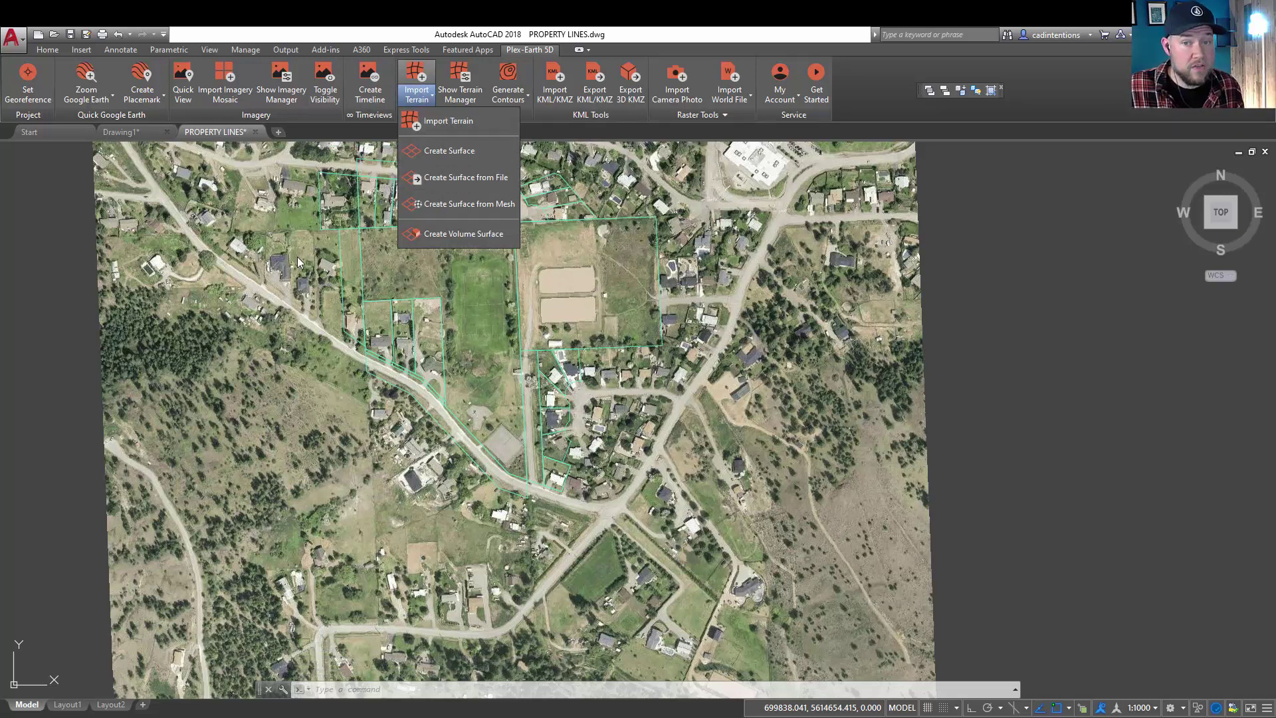
left_click(427, 121)
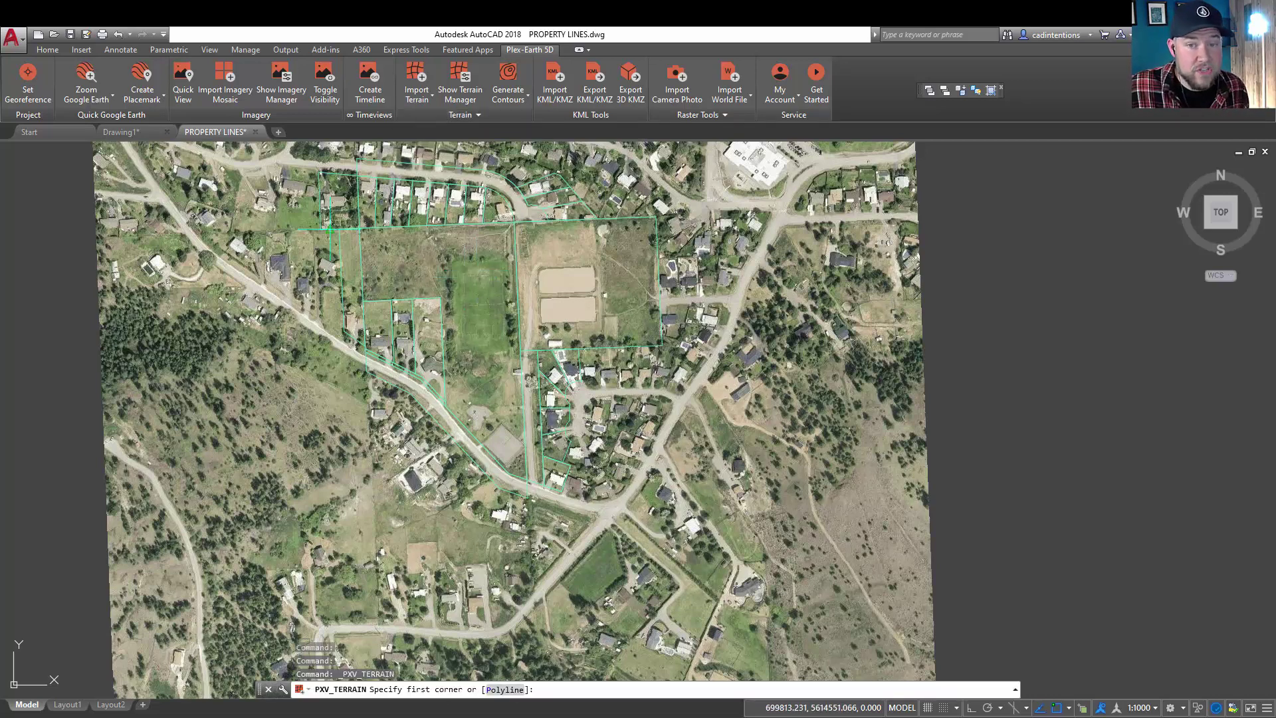
middle_click_drag(275, 207, 301, 251)
left_click(333, 195)
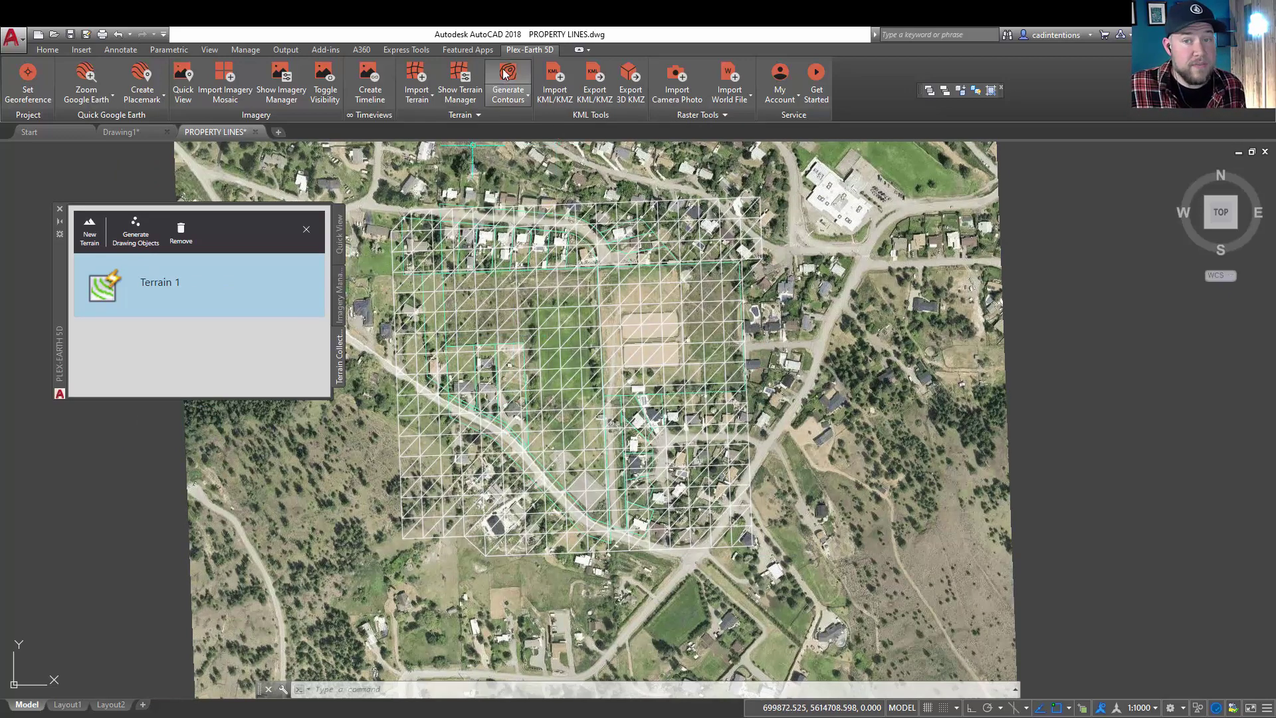
Step: Generate contours from the imported terrain mesh with automatically calculated intervals, using the current layer for terrain contours
left_click(512, 101)
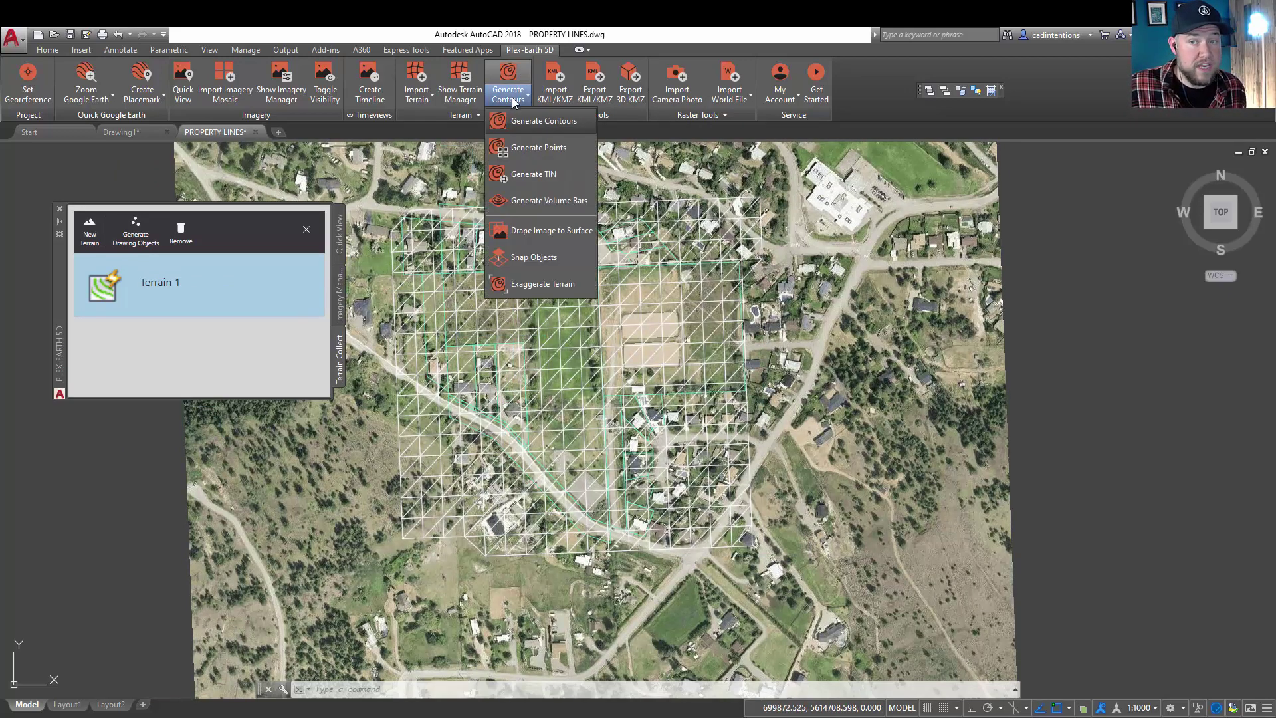
left_click(536, 122)
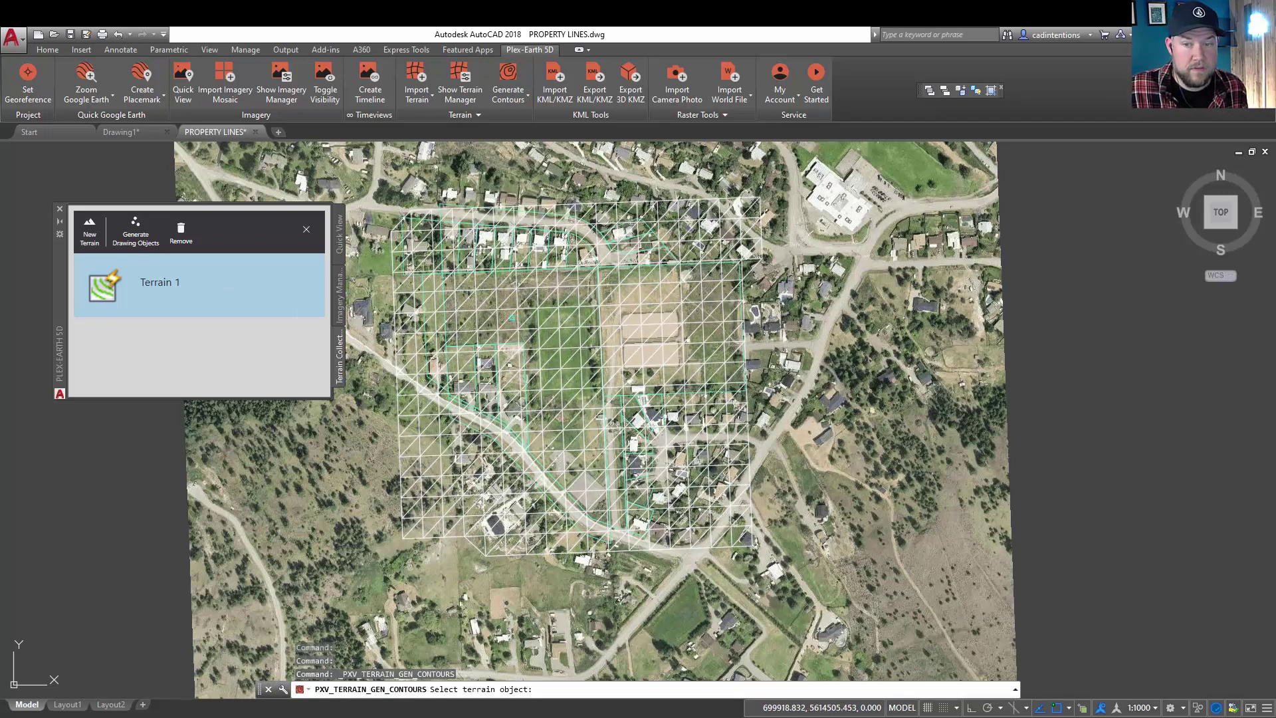
left_click(509, 321)
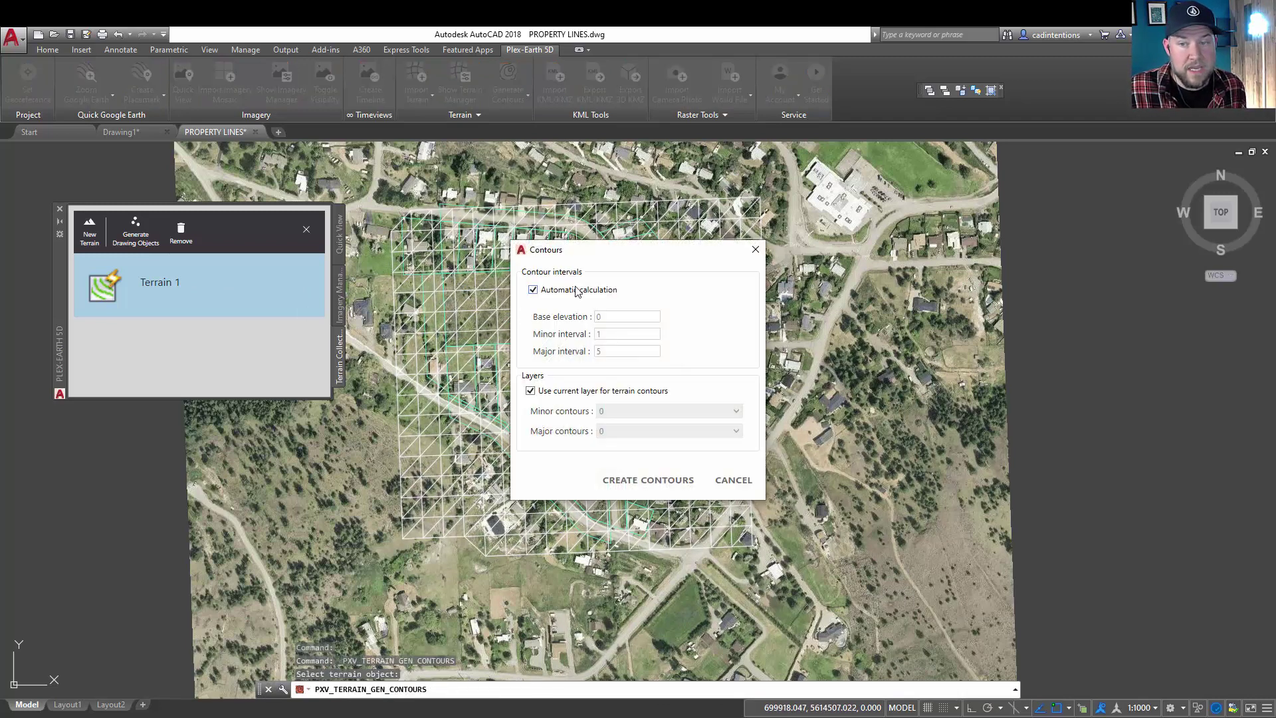
left_click_drag(593, 250, 539, 188)
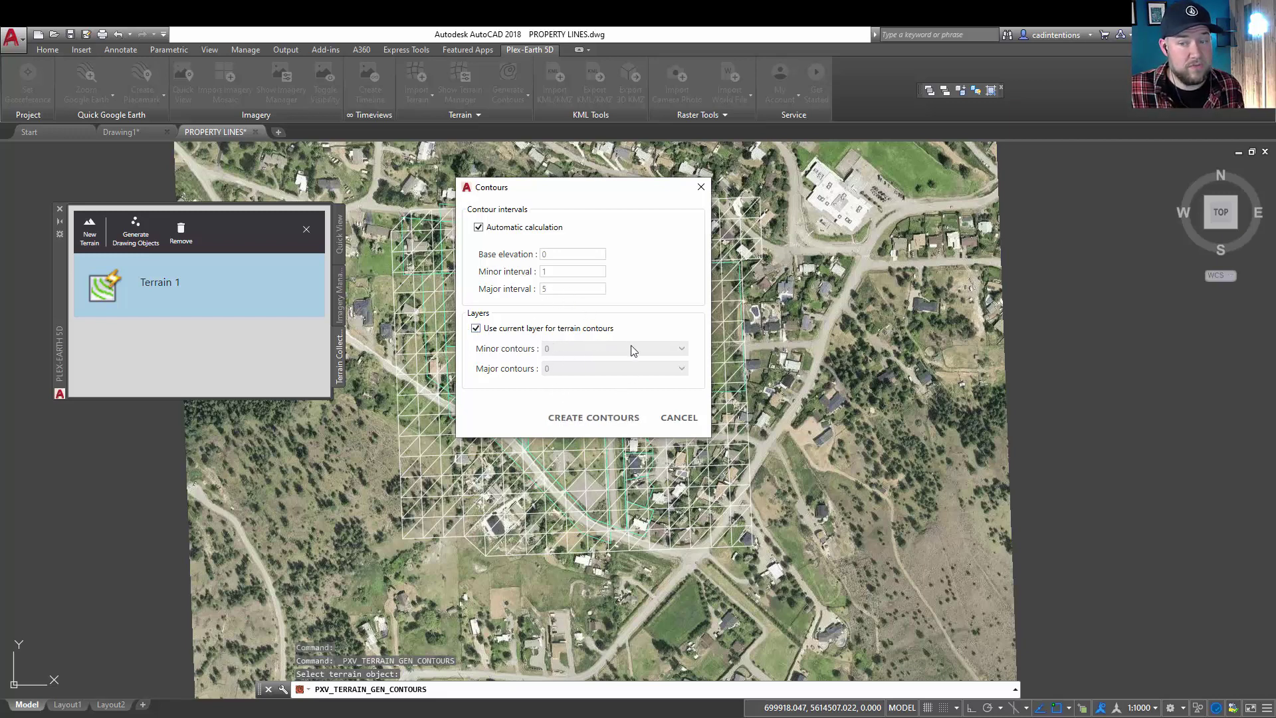
left_click(607, 420)
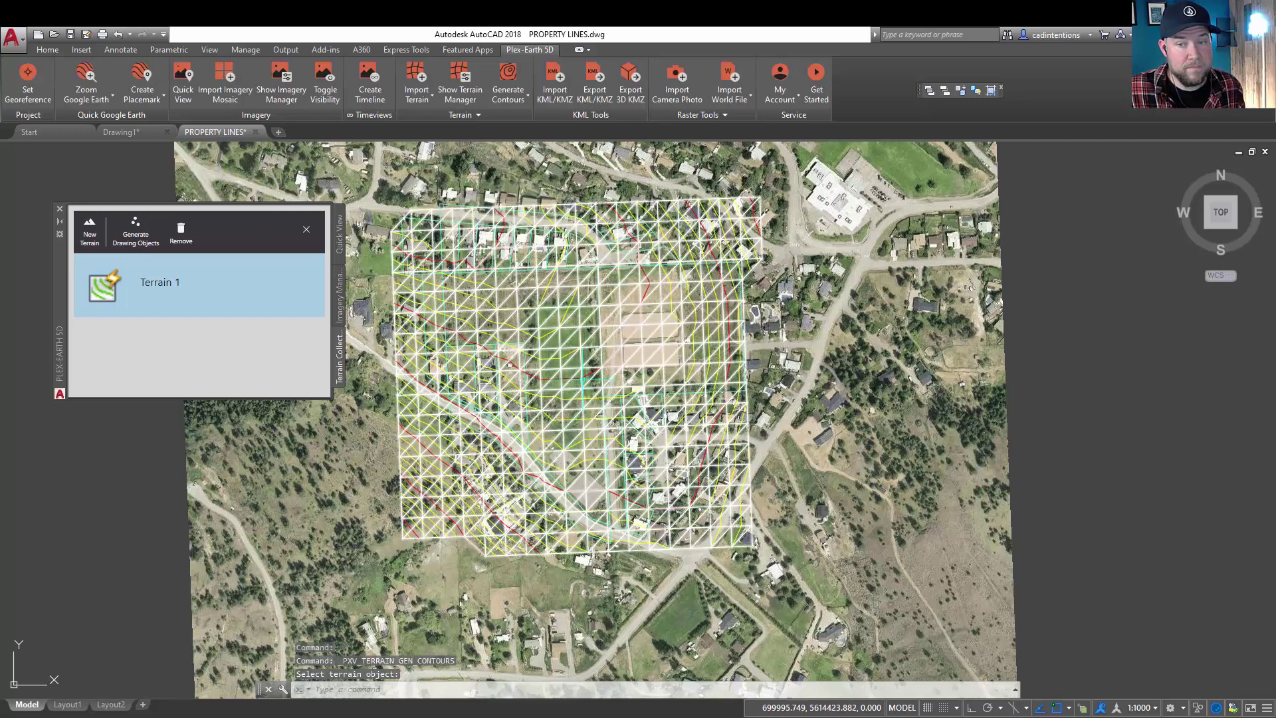
Step: Examine how the generated contours lie over the property lines and the aerial image
key("Escape")
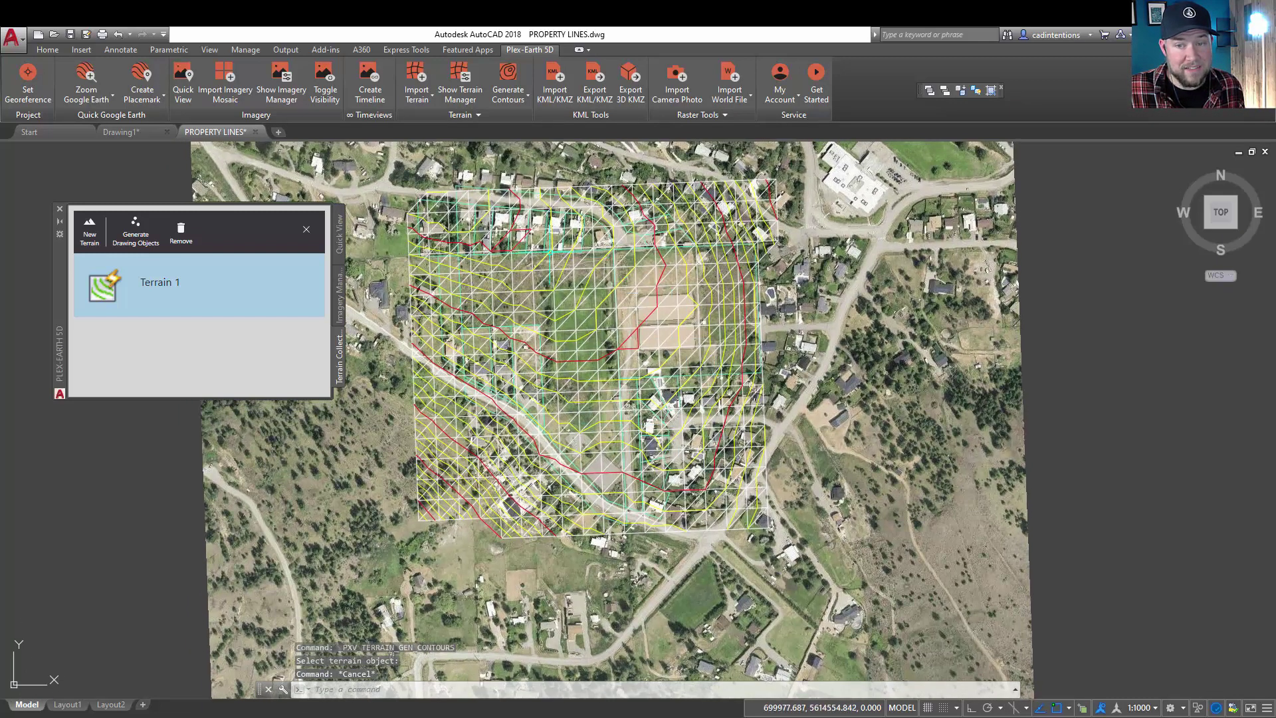
key("Escape")
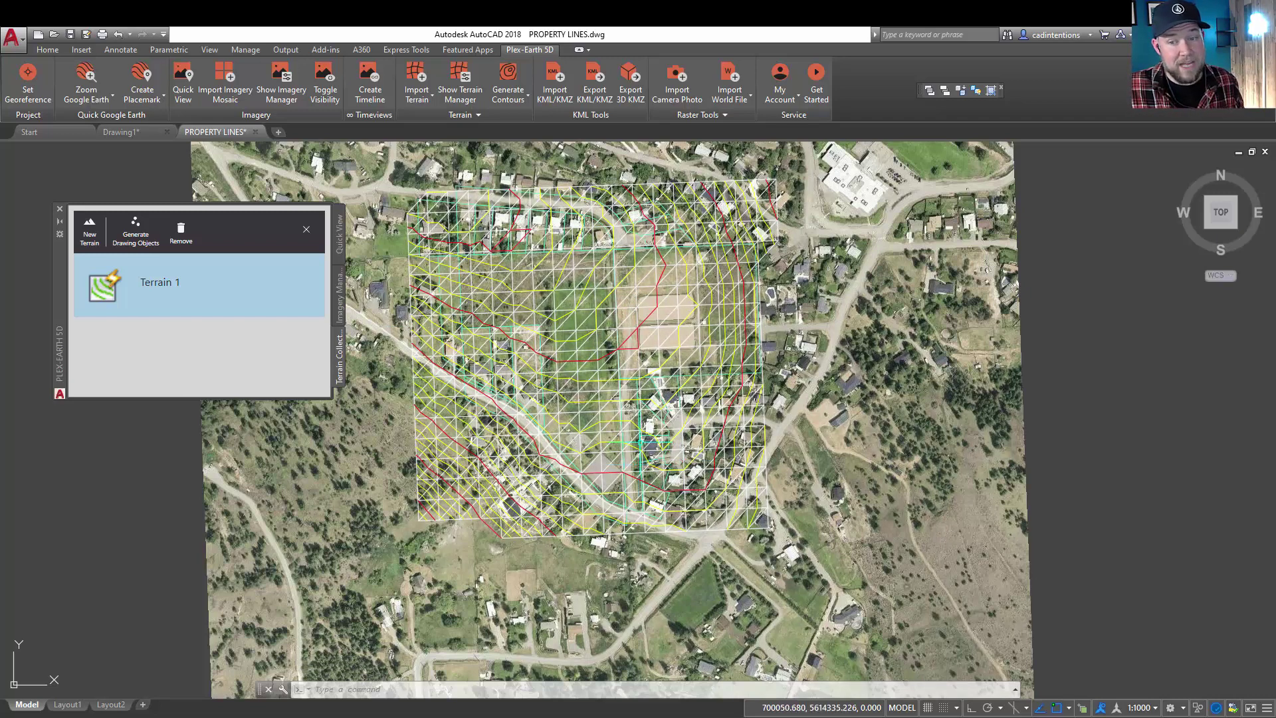
middle_click_drag(638, 452, 661, 470)
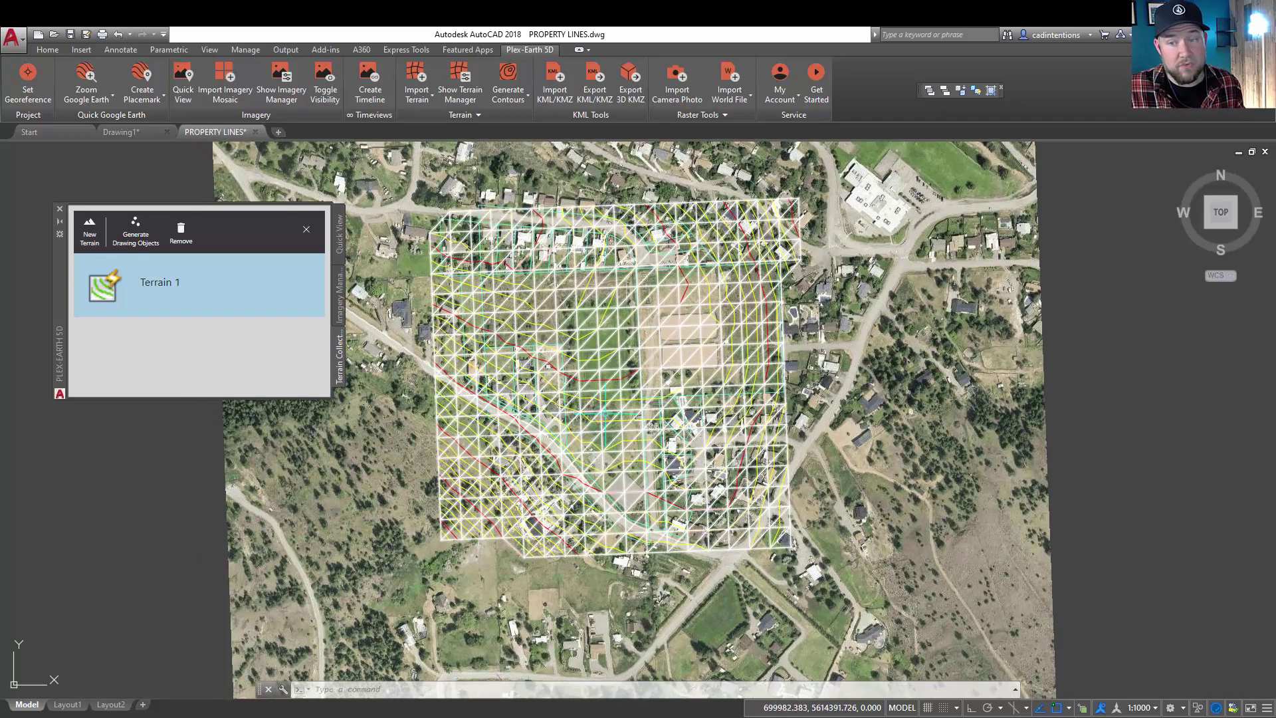
middle_click_drag(588, 387, 629, 360)
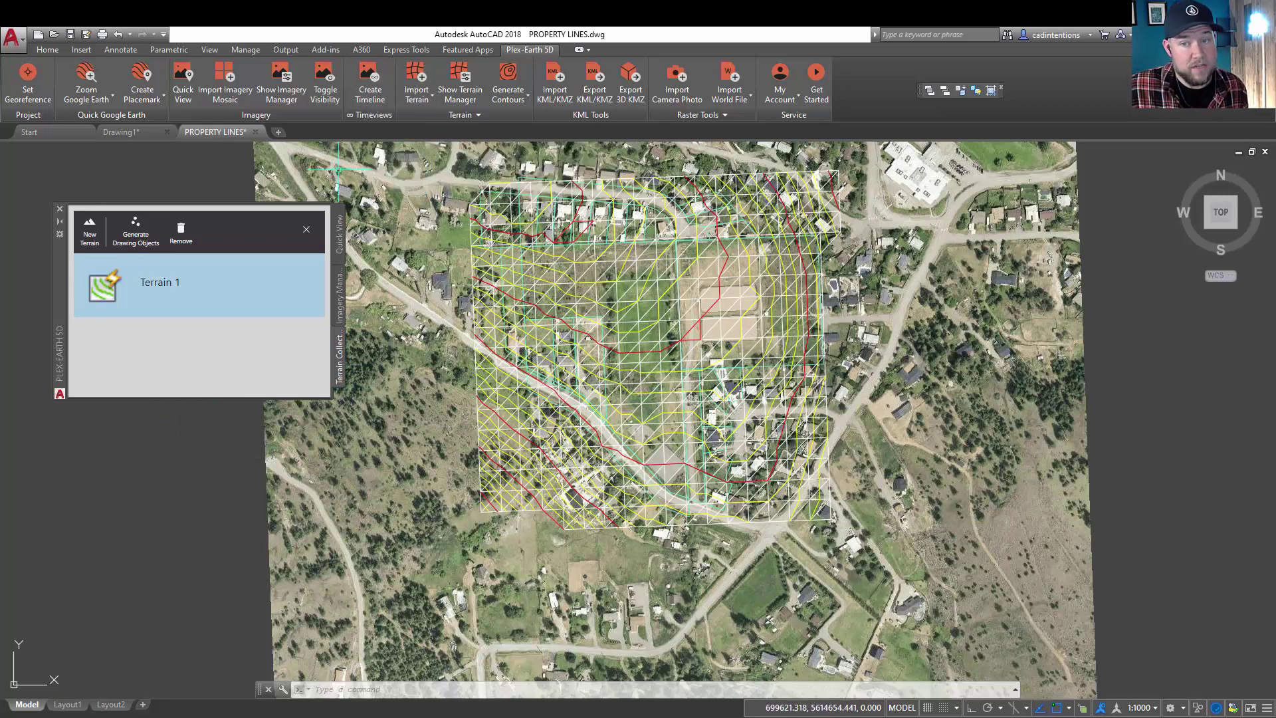
middle_click_drag(434, 233, 438, 239)
key("Escape")
key("Escape")
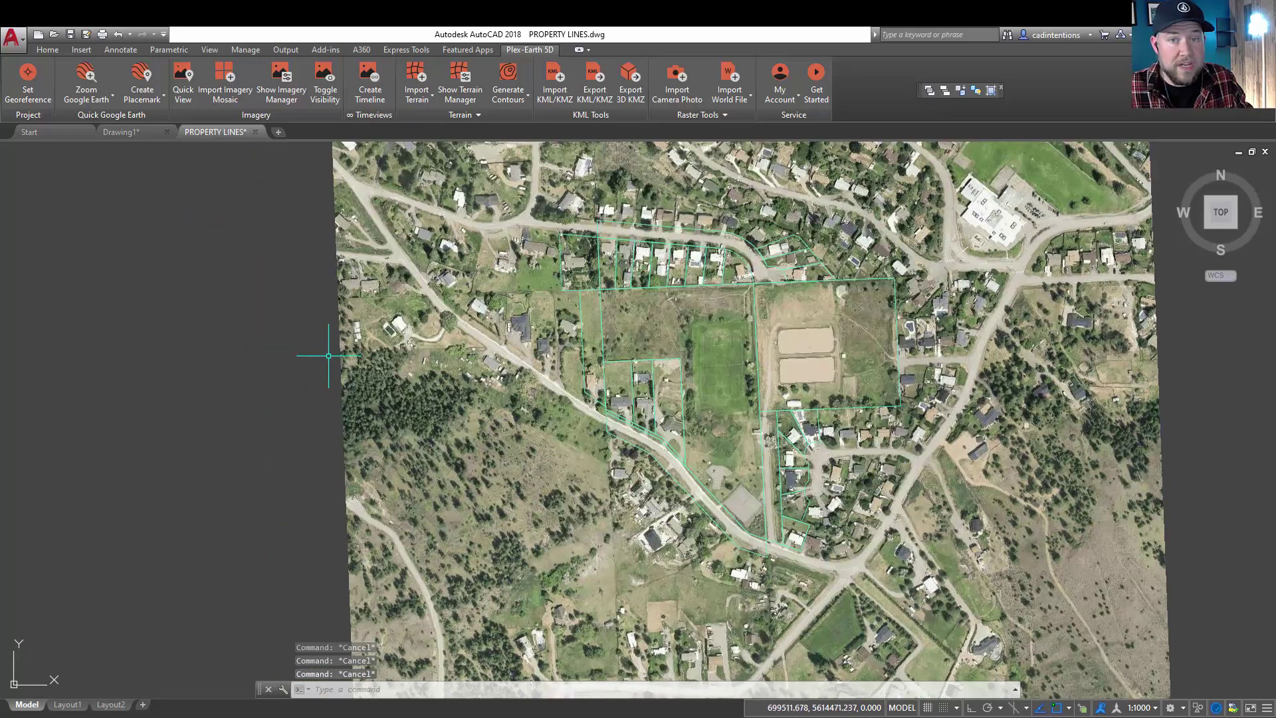
Step: Start a Plex-Earth imagery timeline by rectangle, enclosing all the property lines with a margin around them
left_click(372, 93)
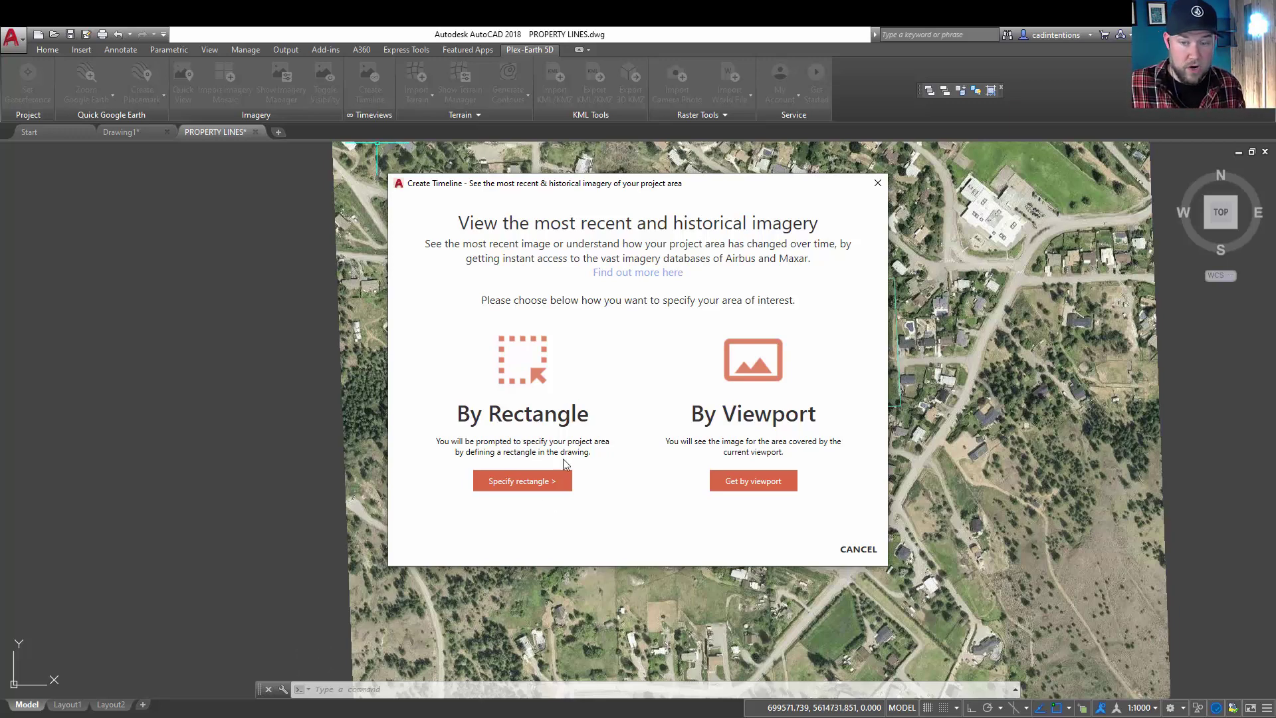
left_click(533, 480)
scroll(483, 230, "down", 2)
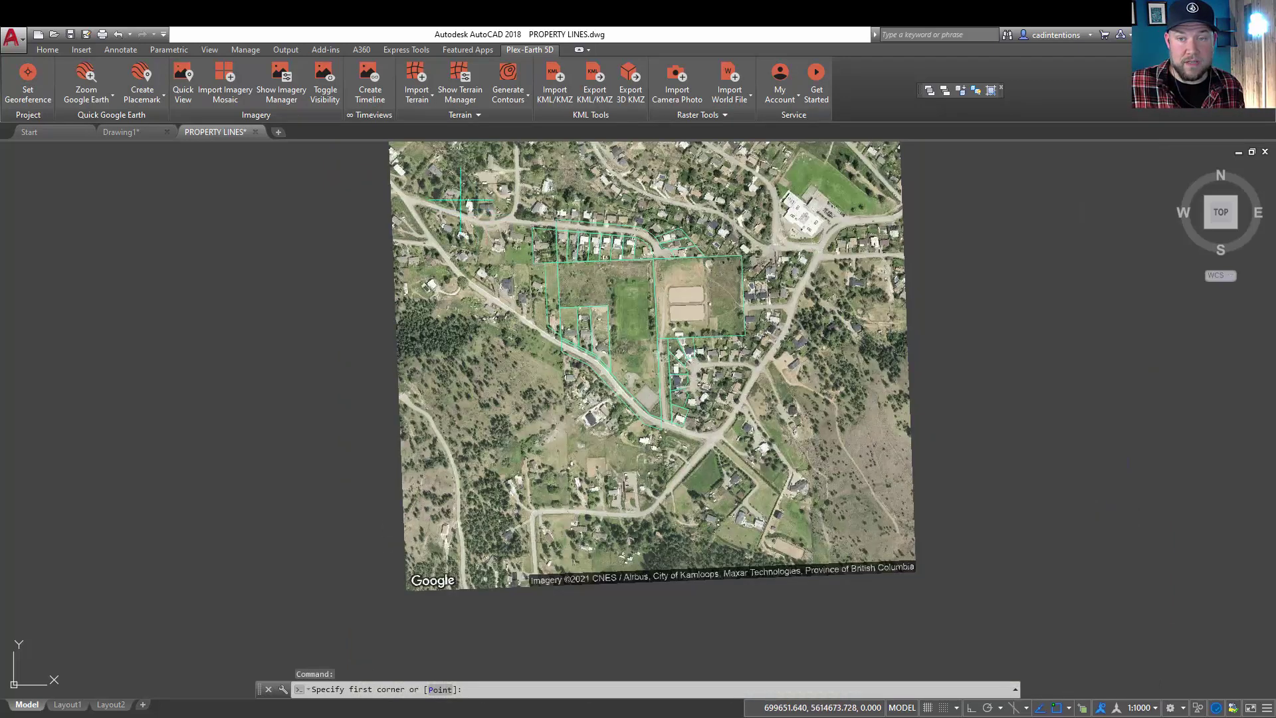
left_click(469, 175)
left_click(816, 477)
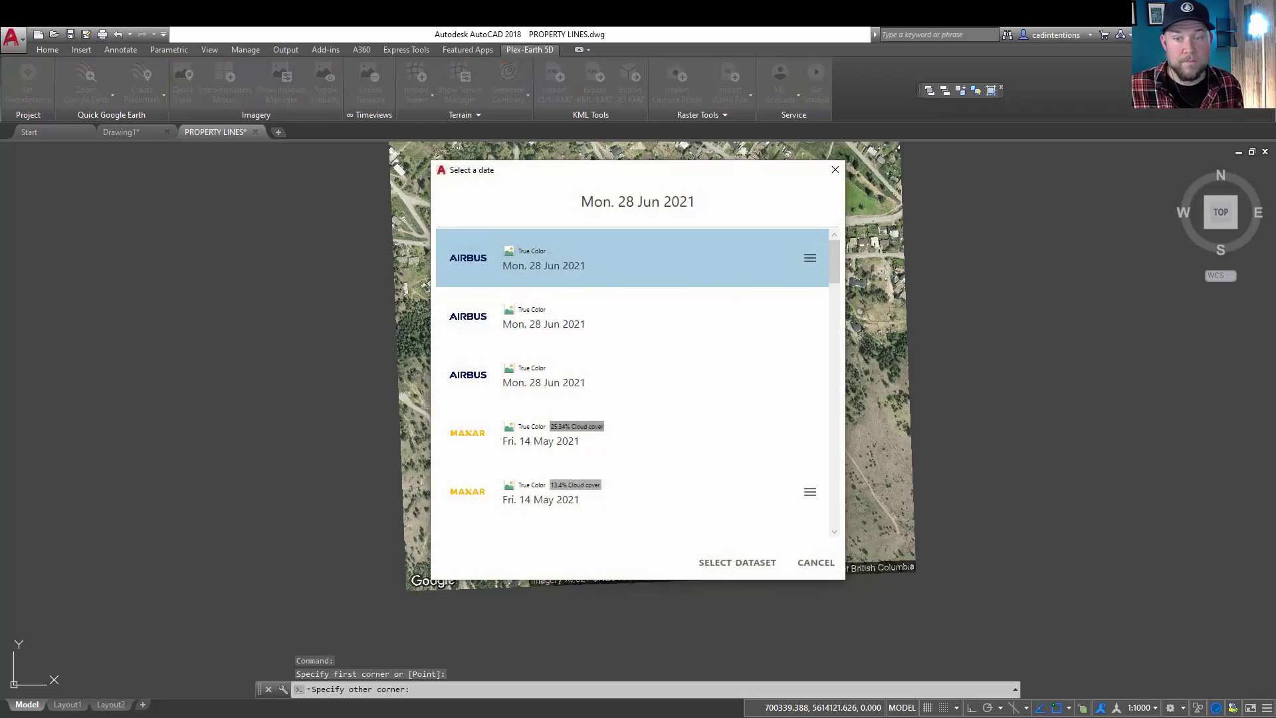
Step: Look through the available Airbus and Maxar imagery dates for the site, from the most recent back to the oldest
scroll(688, 305, "down", 3)
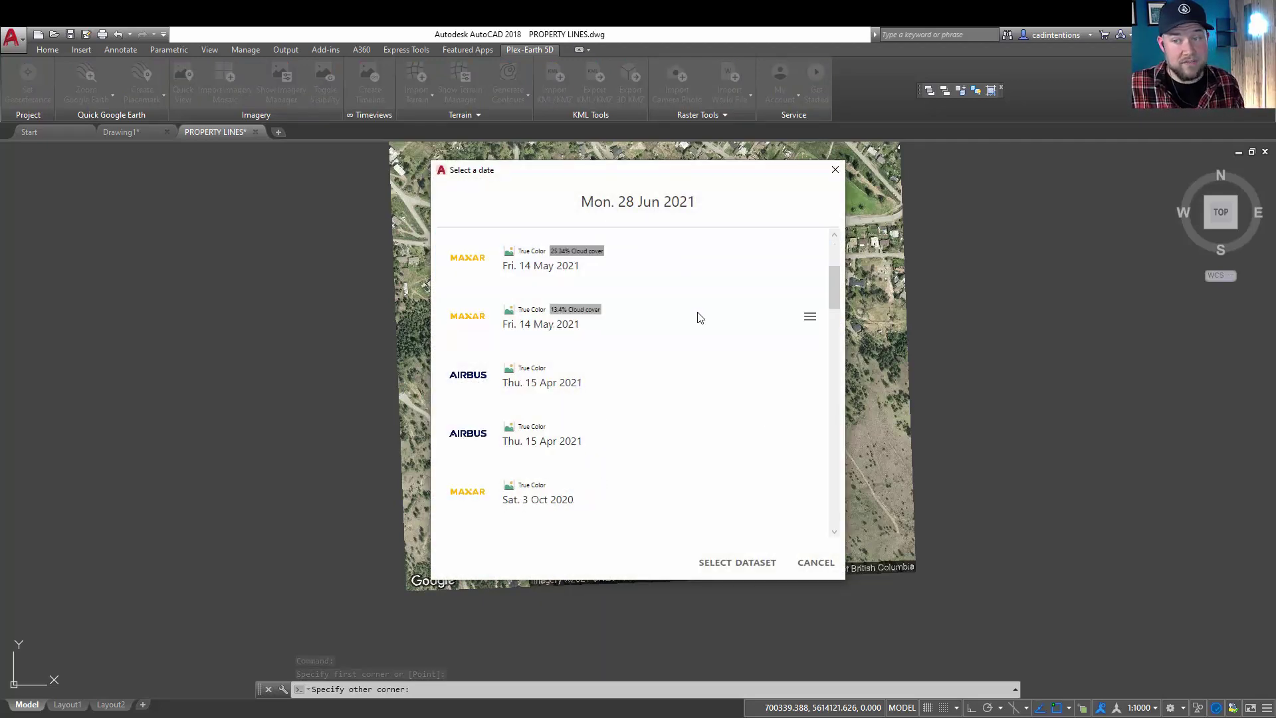
scroll(691, 320, "down", 3)
scroll(672, 328, "down", 5)
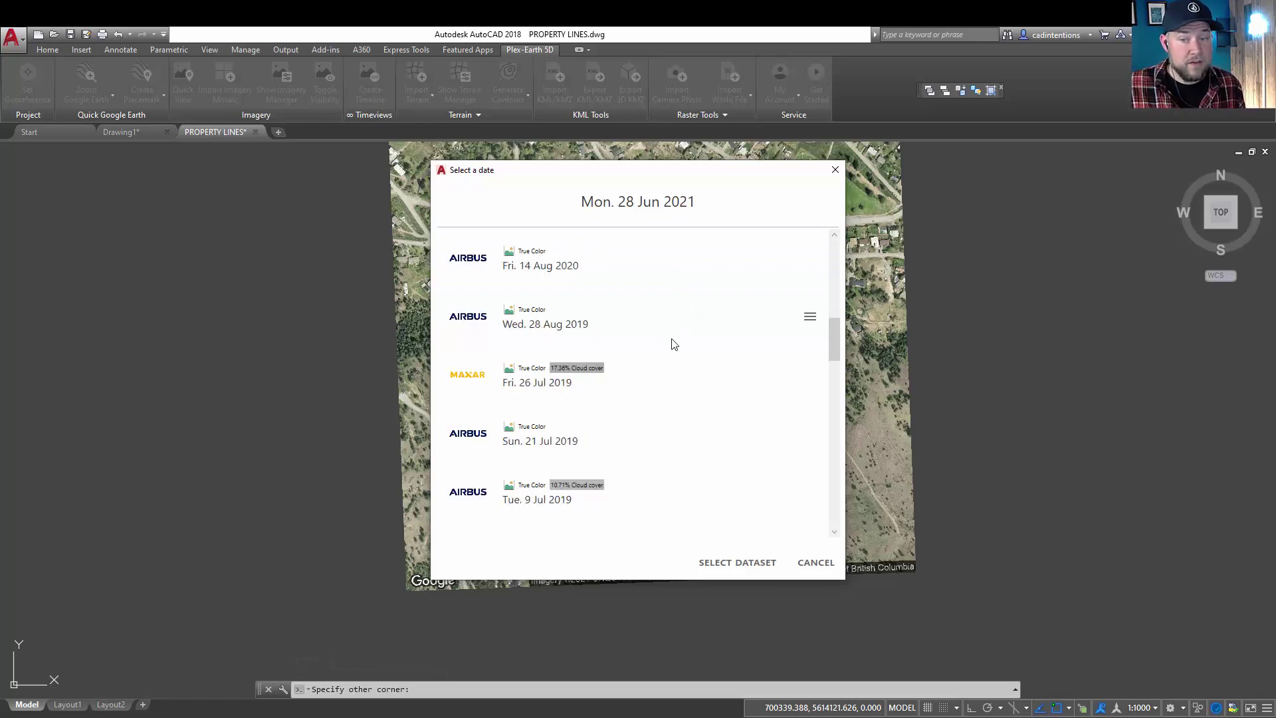
scroll(697, 352, "up", 5)
scroll(691, 342, "up", 5)
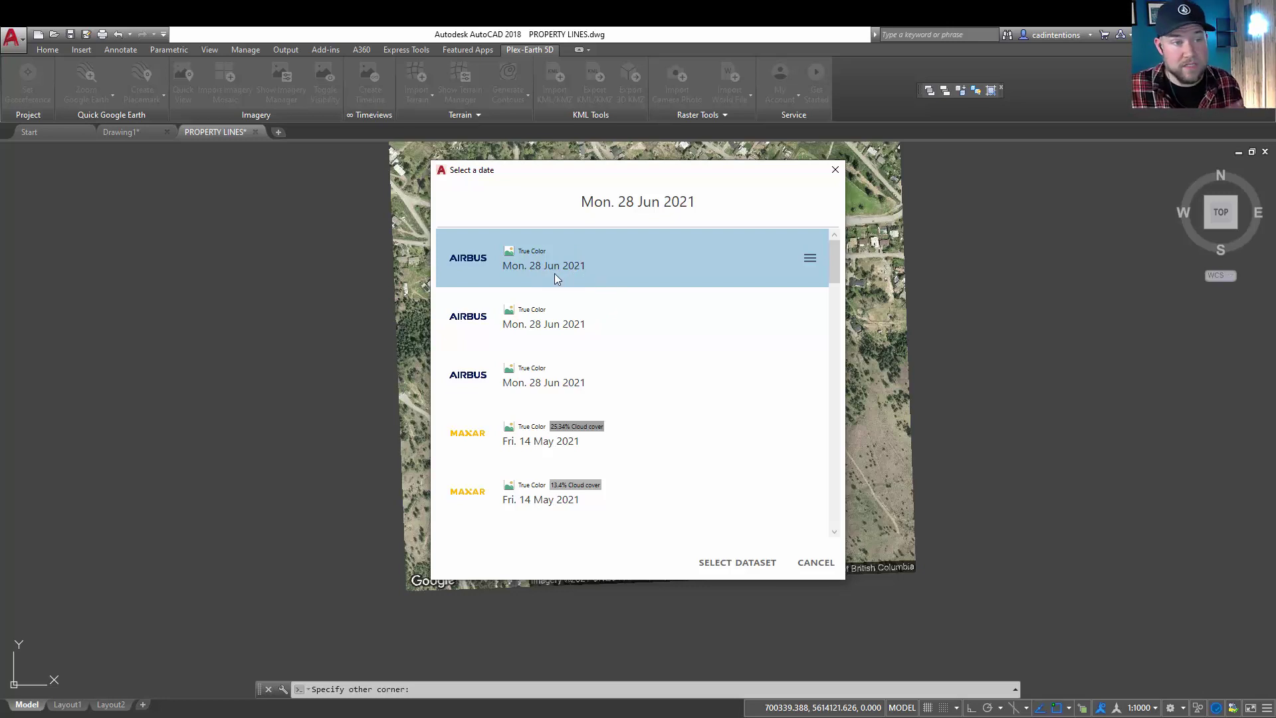
scroll(637, 288, "down", 10)
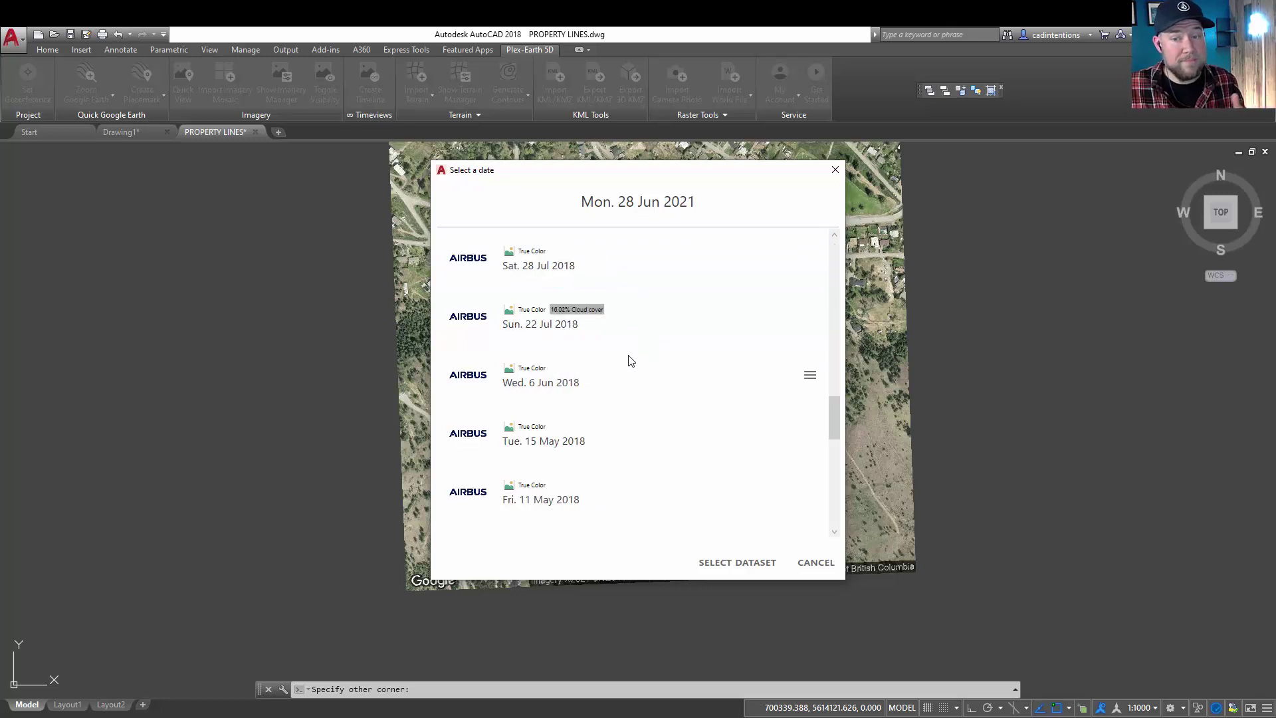
scroll(634, 362, "down", 5)
left_click(569, 507)
left_click(570, 506)
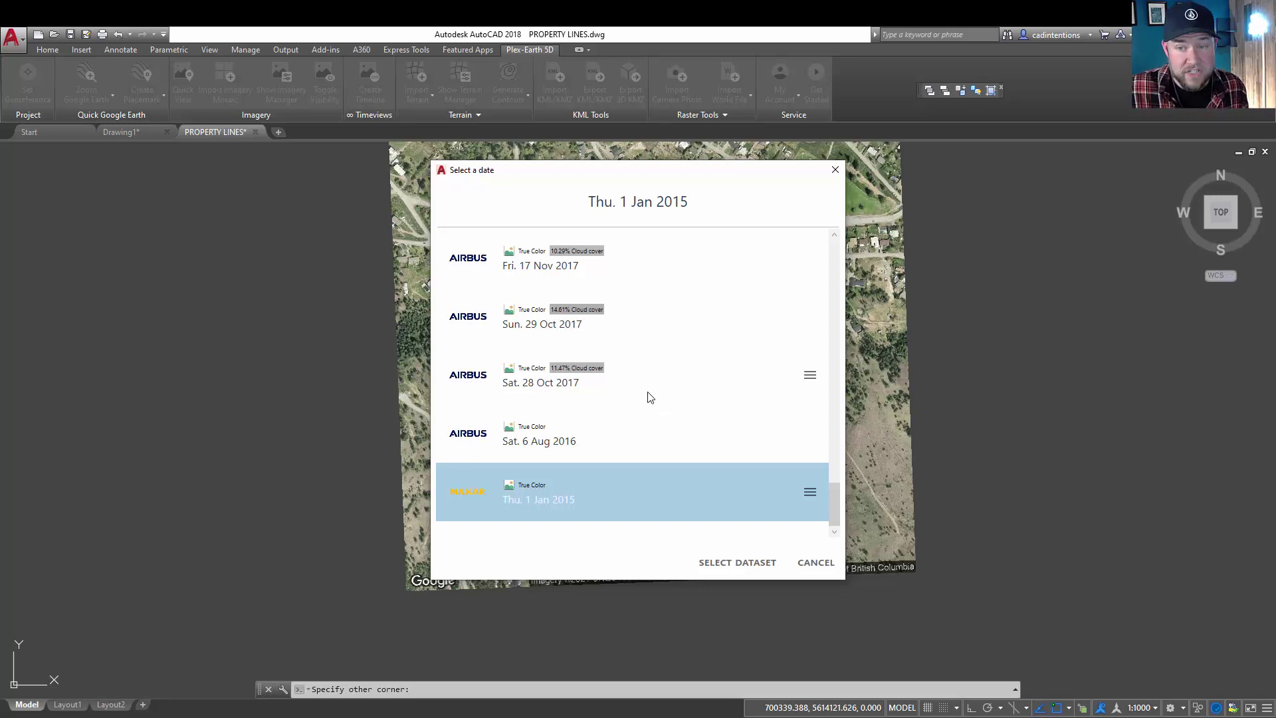
scroll(609, 315, "up", 5)
scroll(602, 311, "down", 5)
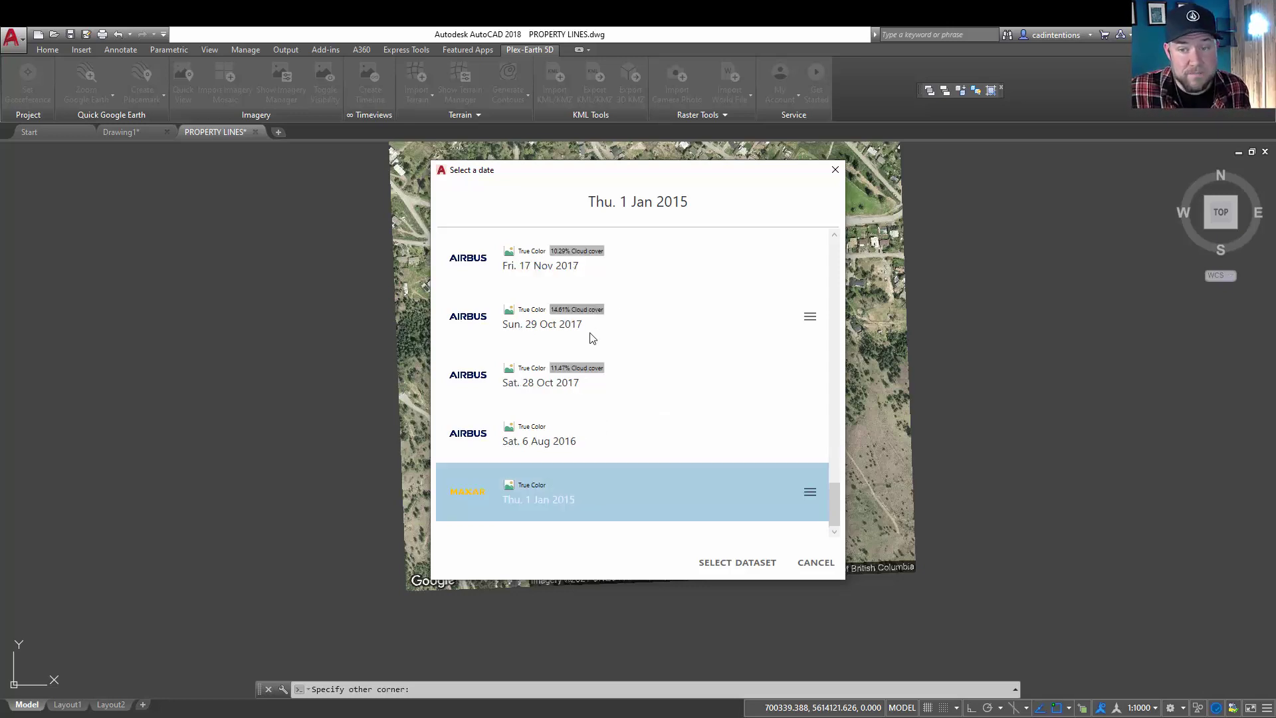
left_click(568, 339)
Step: Load the Airbus dataset dated Thu. 15 Apr 2021 into the timeline
scroll(602, 329, "up", 8)
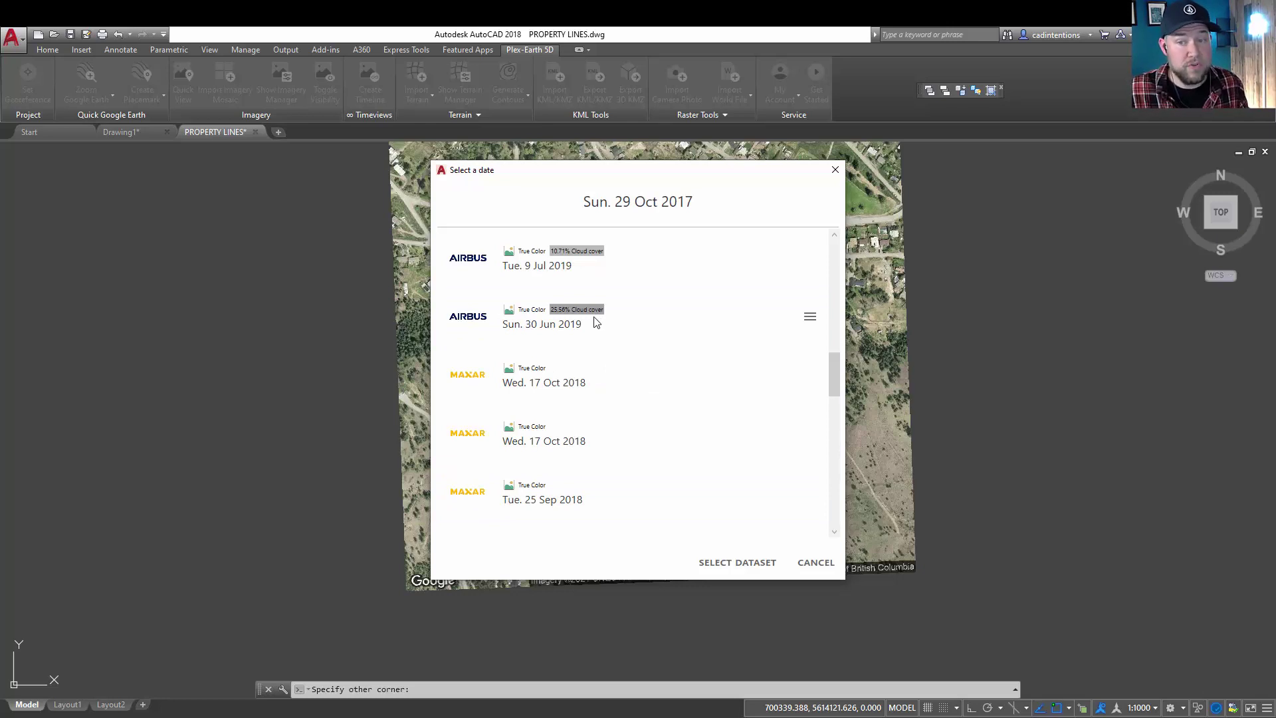
scroll(601, 347, "up", 5)
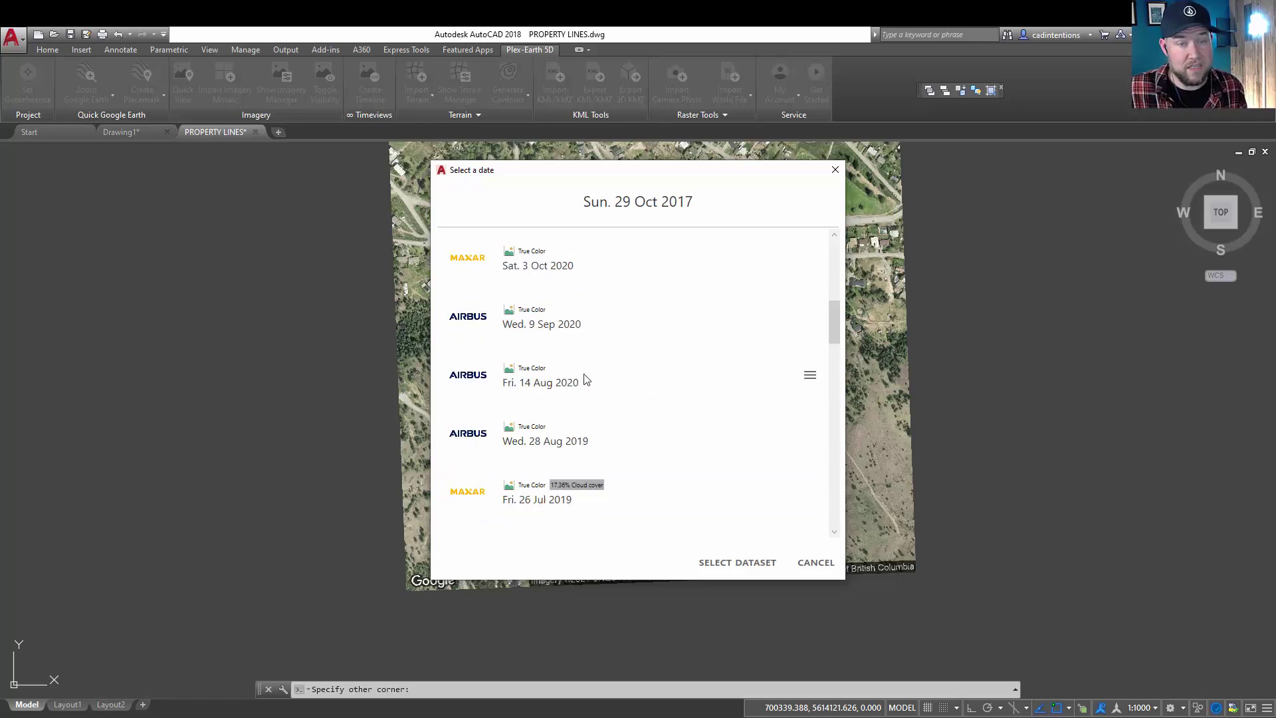
scroll(586, 375, "up", 5)
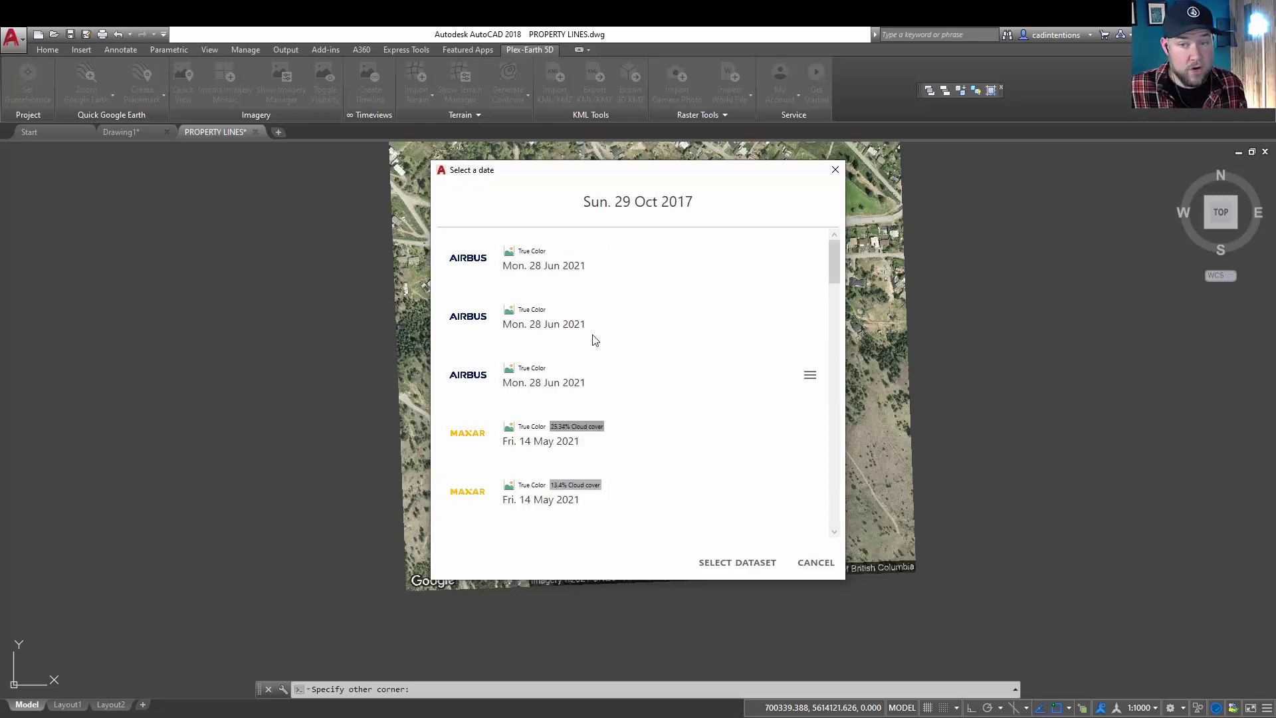
left_click(574, 271)
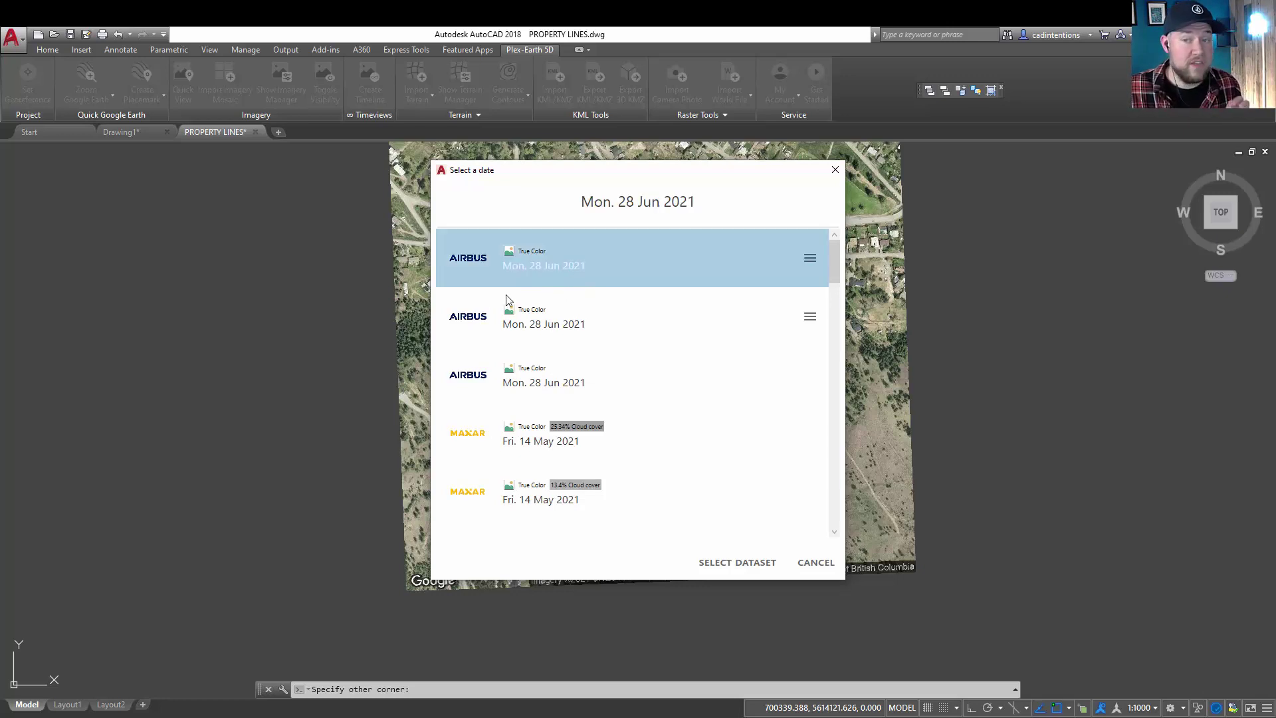
left_click(751, 563)
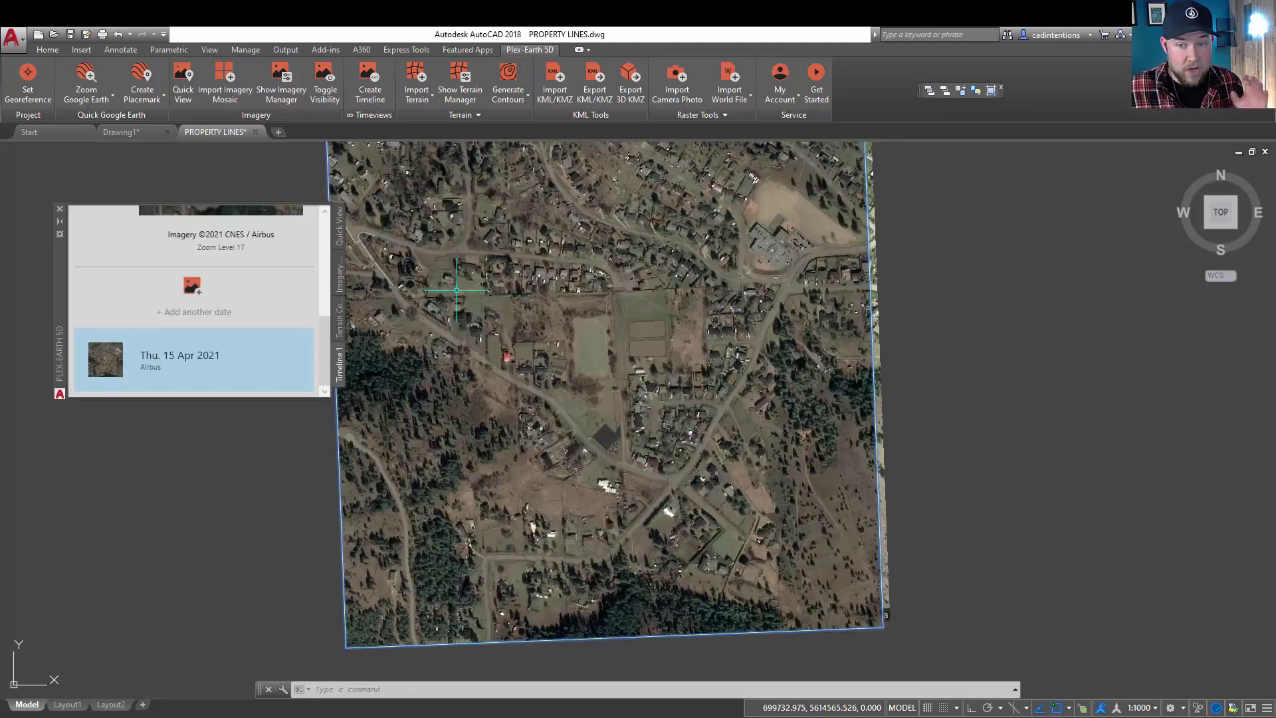
Step: Inspect the 15 Apr 2021 Airbus image of the site up close
mouse_move(222, 359)
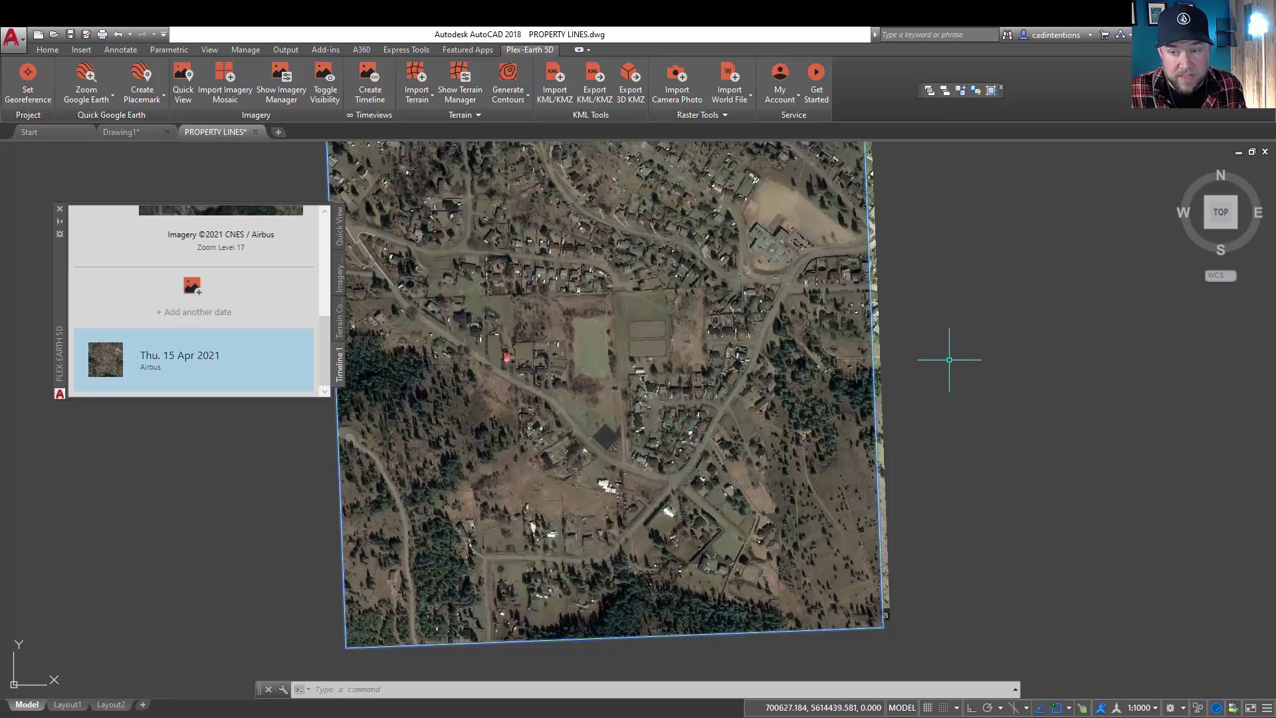
scroll(595, 398, "up", 4)
middle_click_drag(693, 355, 733, 417)
scroll(741, 319, "down", 6)
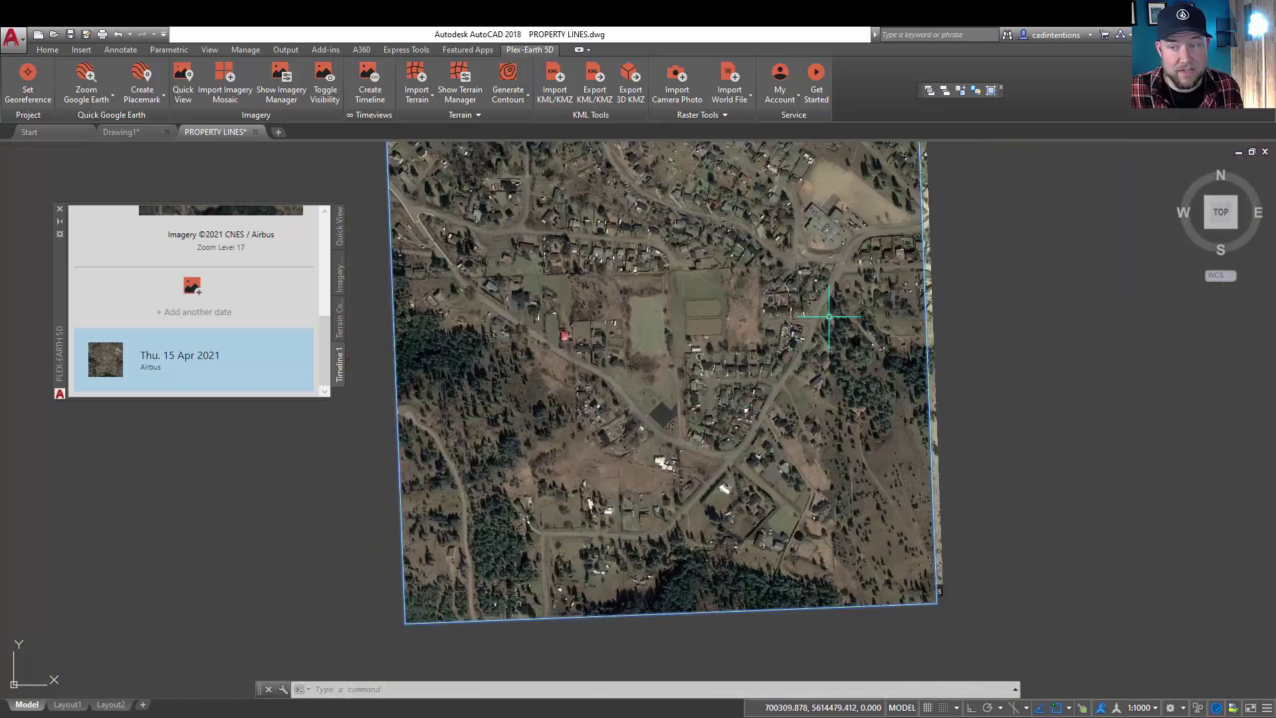
middle_click_drag(827, 316, 775, 337)
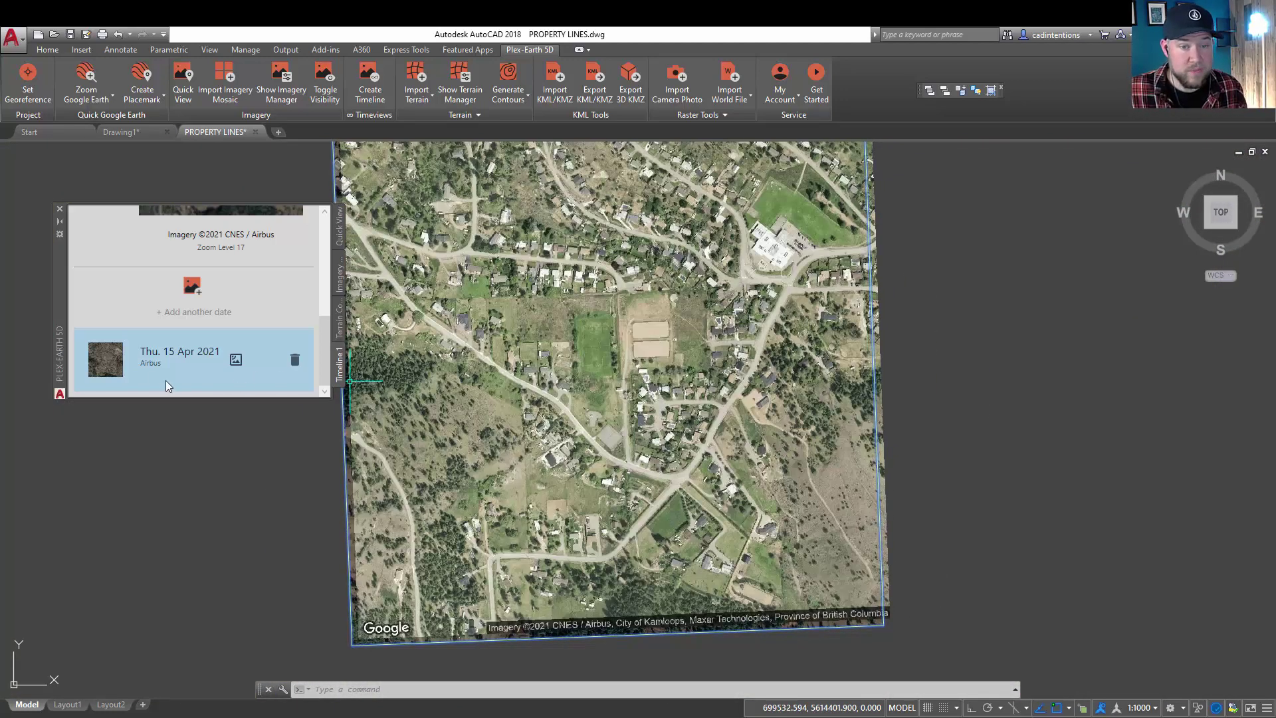
Step: Add another date to the timeline, using the Airbus dataset from Thu. 19 Apr 2018
left_click(213, 304)
scroll(689, 396, "down", 10)
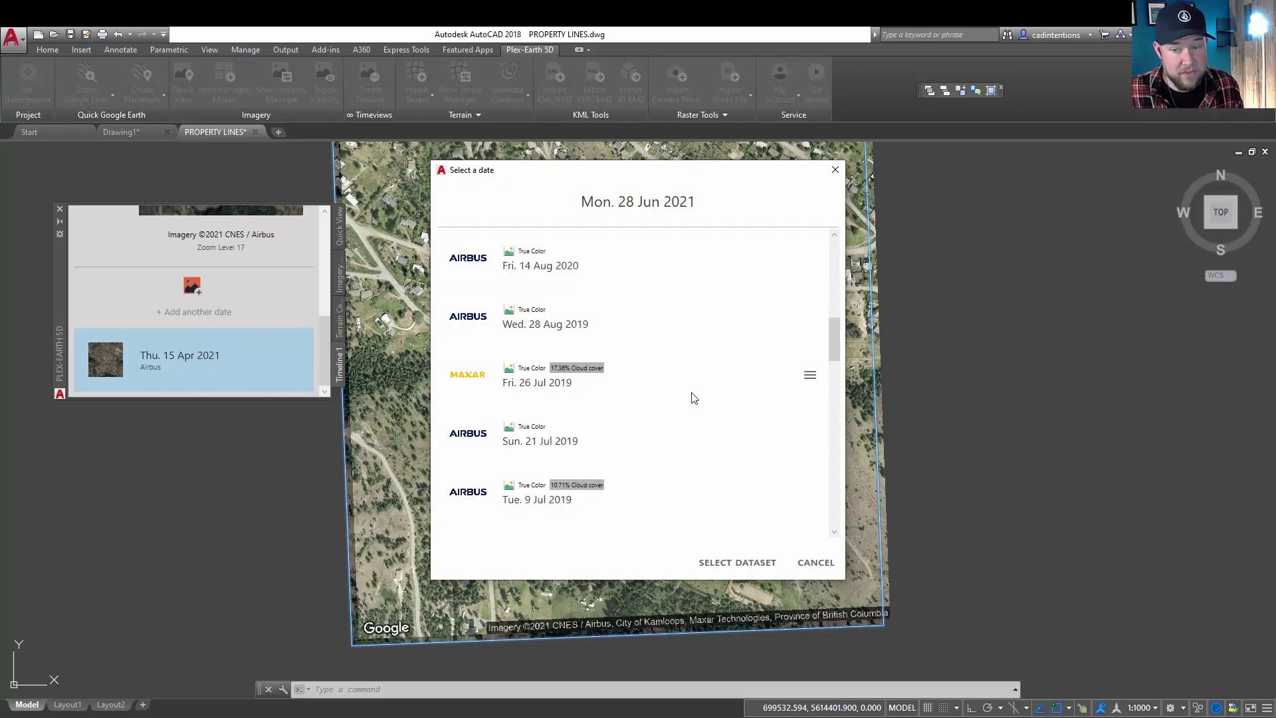
scroll(675, 407, "down", 3)
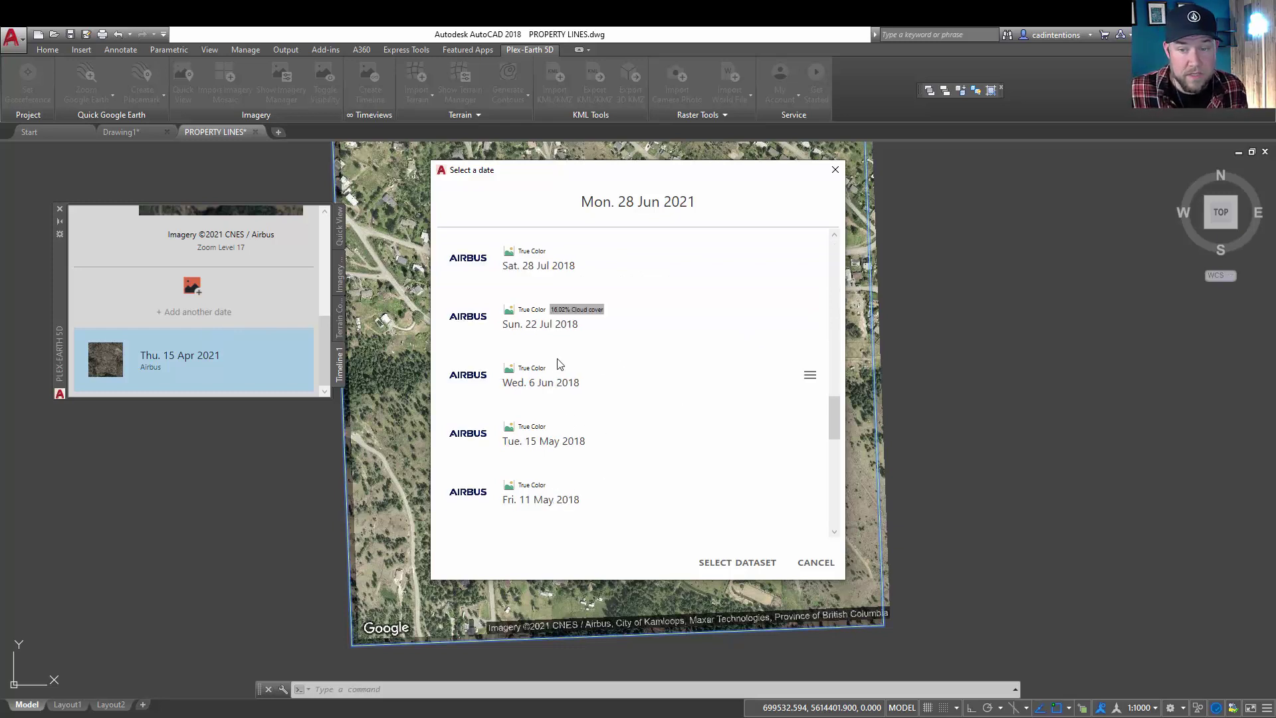
left_click(538, 385)
scroll(591, 409, "down", 3)
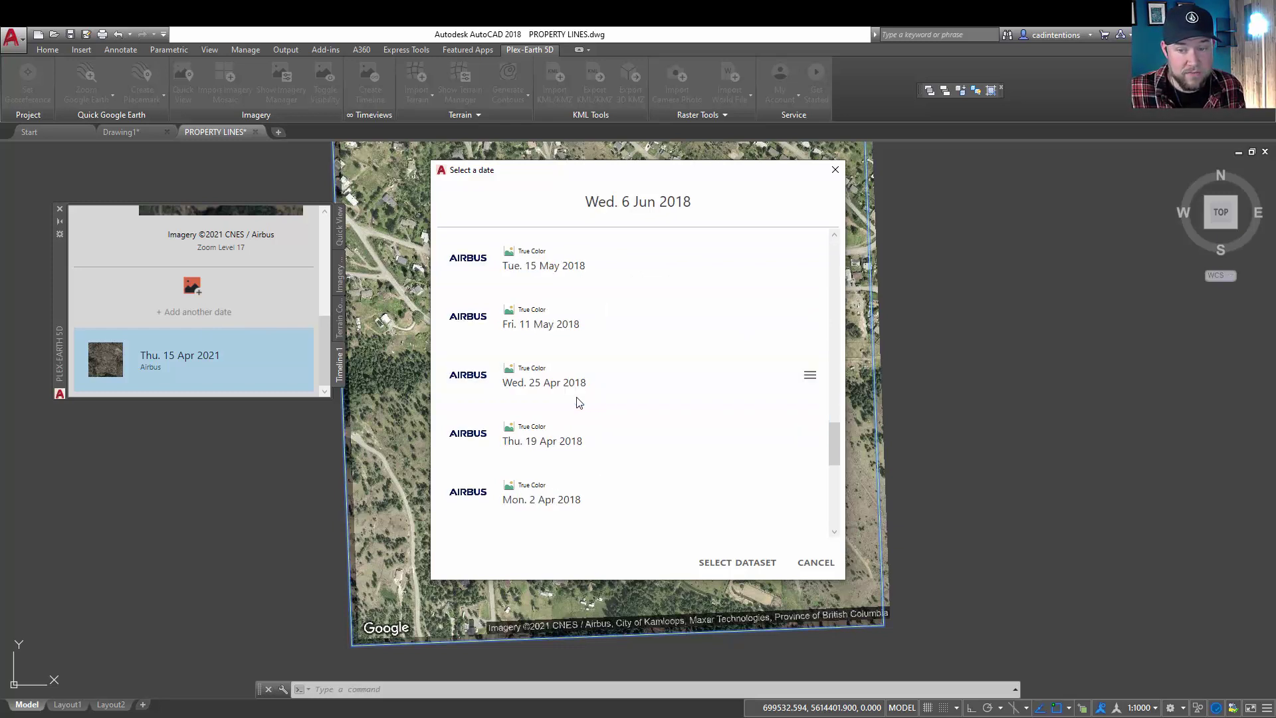
left_click(566, 444)
left_click(751, 562)
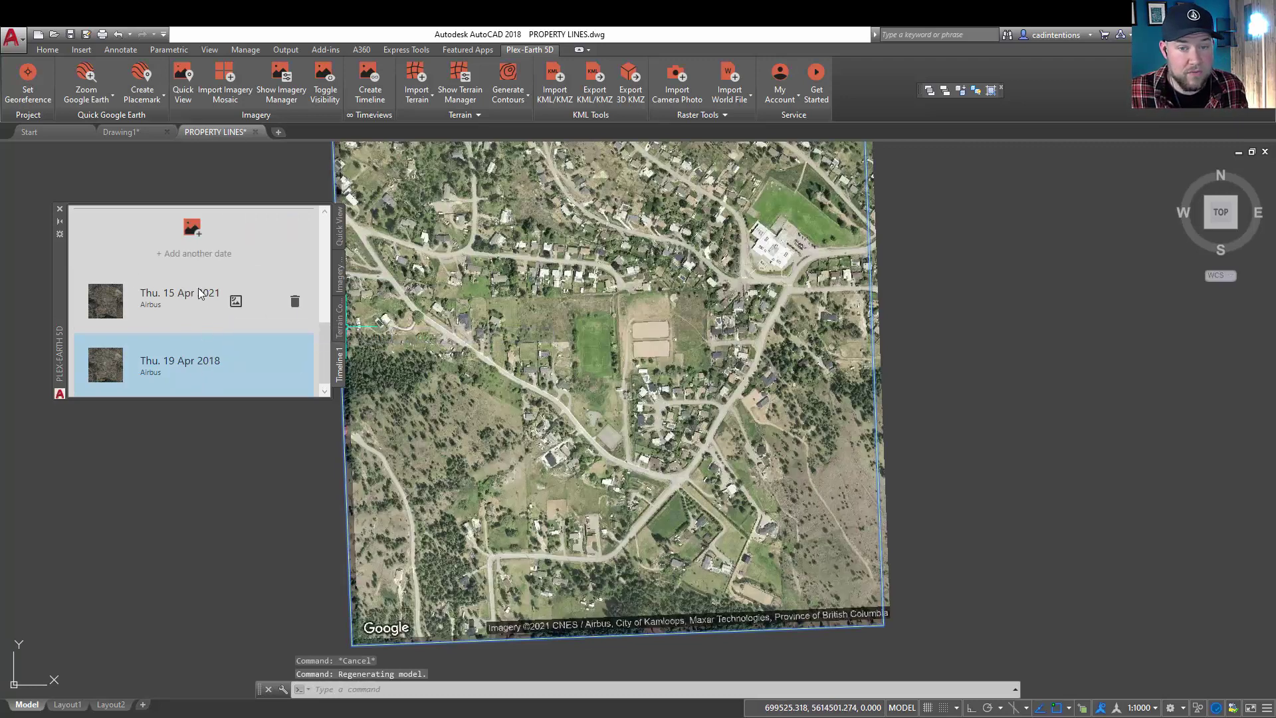
Step: Compare the site between the 15 Apr 2021 and 19 Apr 2018 timeline images by switching repeatedly from one to the other
left_click(340, 321)
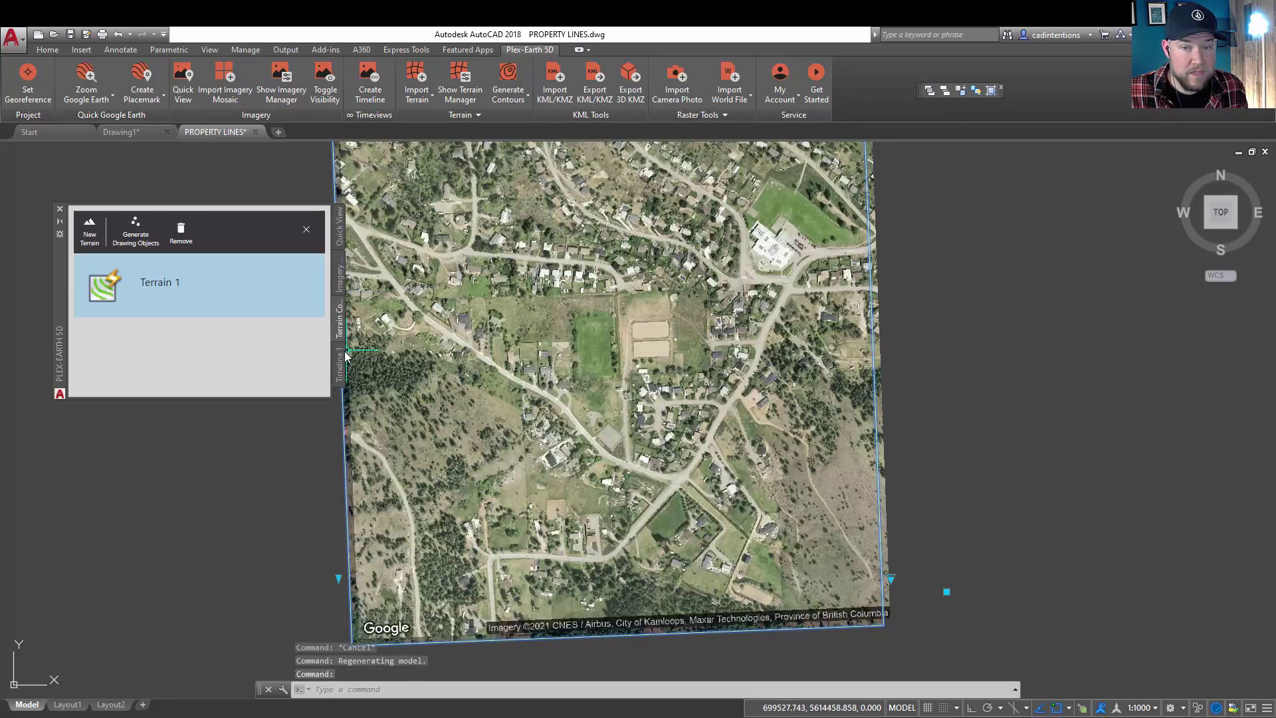
left_click(340, 359)
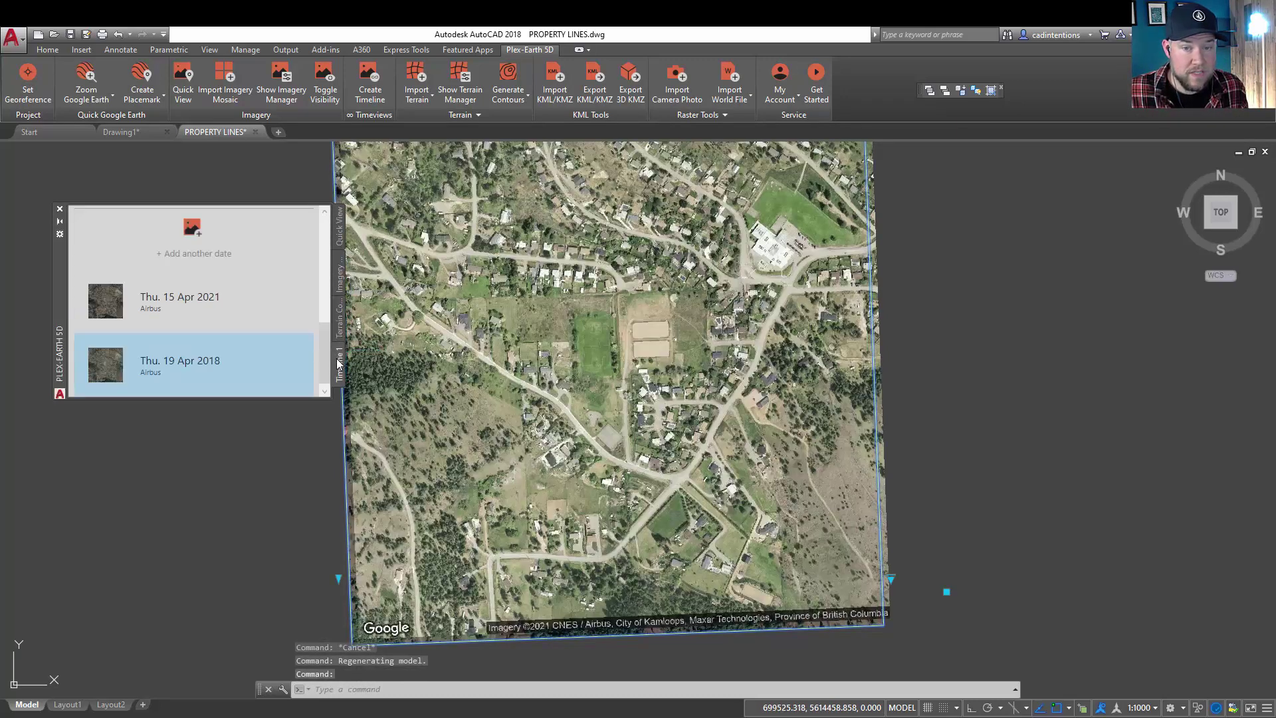
left_click(166, 306)
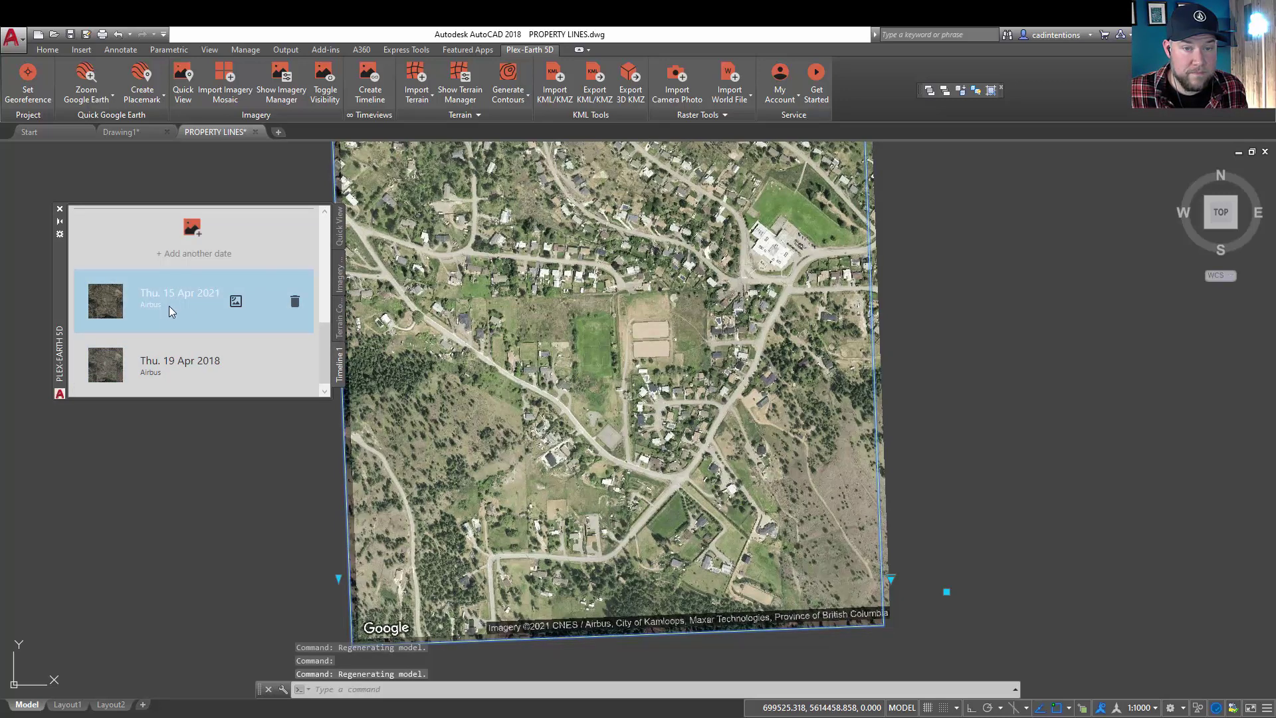
left_click(168, 371)
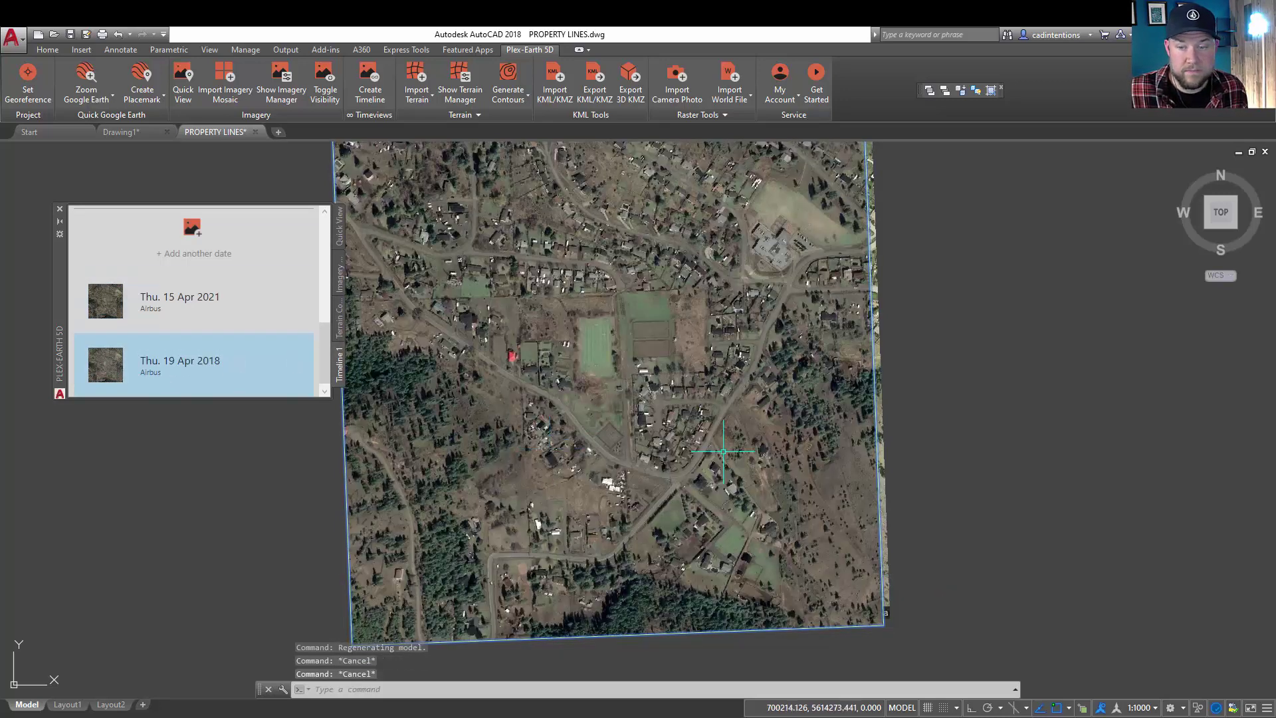
left_click(129, 307)
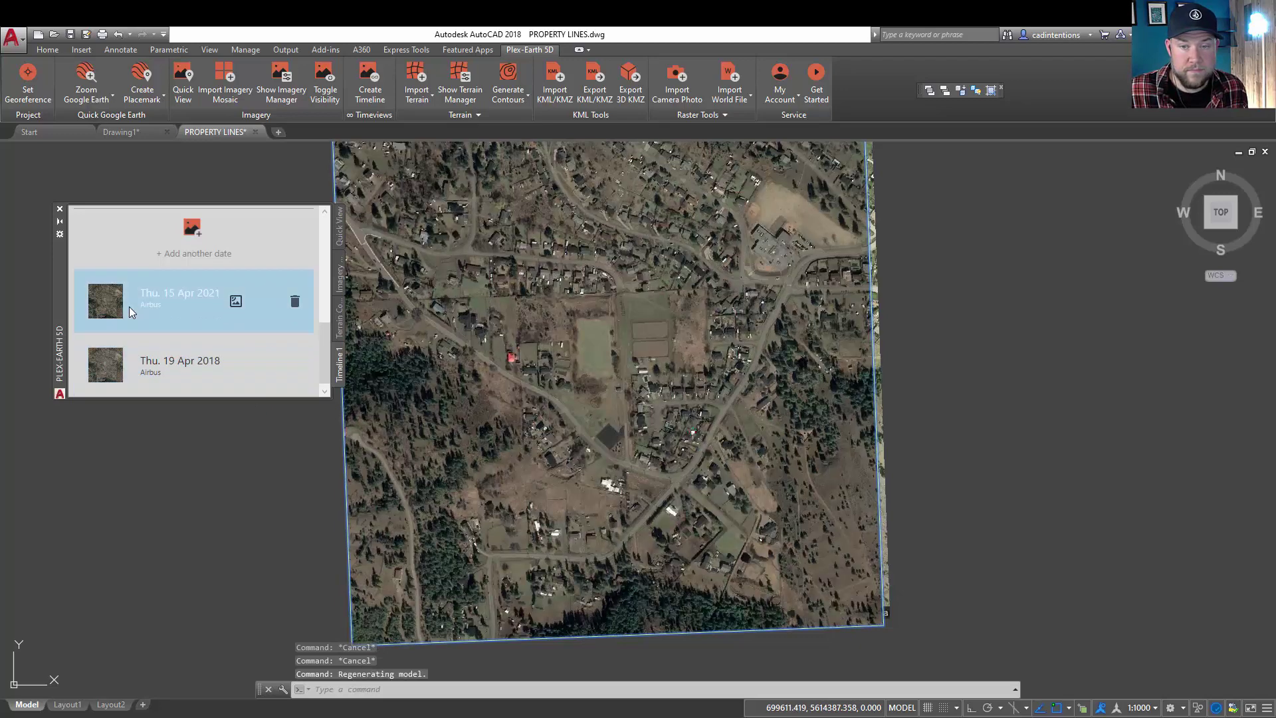
left_click(132, 350)
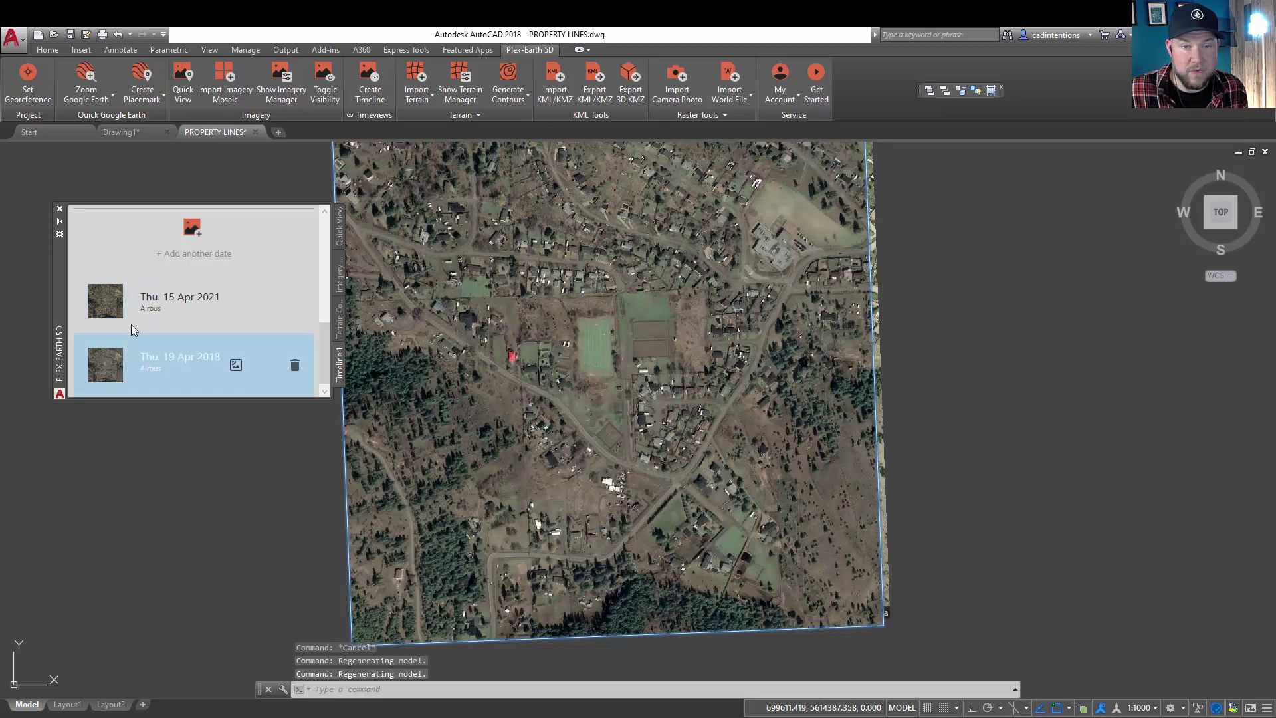
left_click(128, 303)
left_click(135, 356)
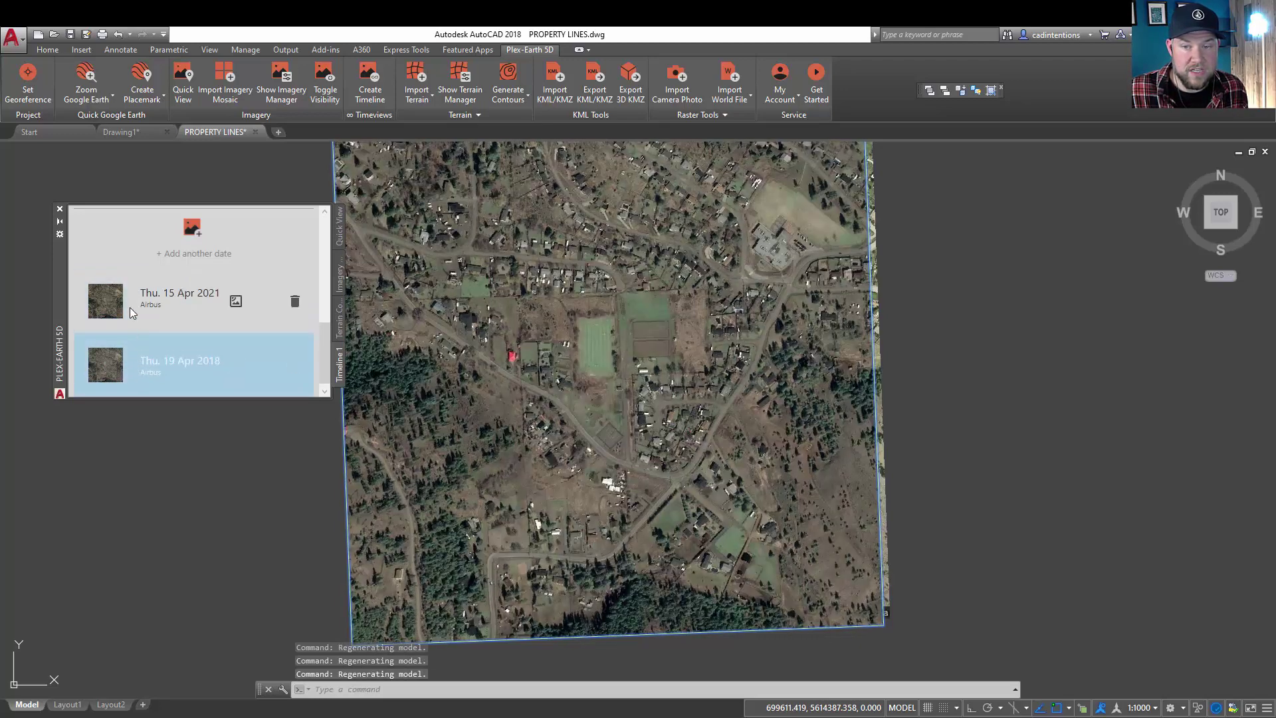
left_click(130, 309)
left_click(133, 360)
left_click(122, 305)
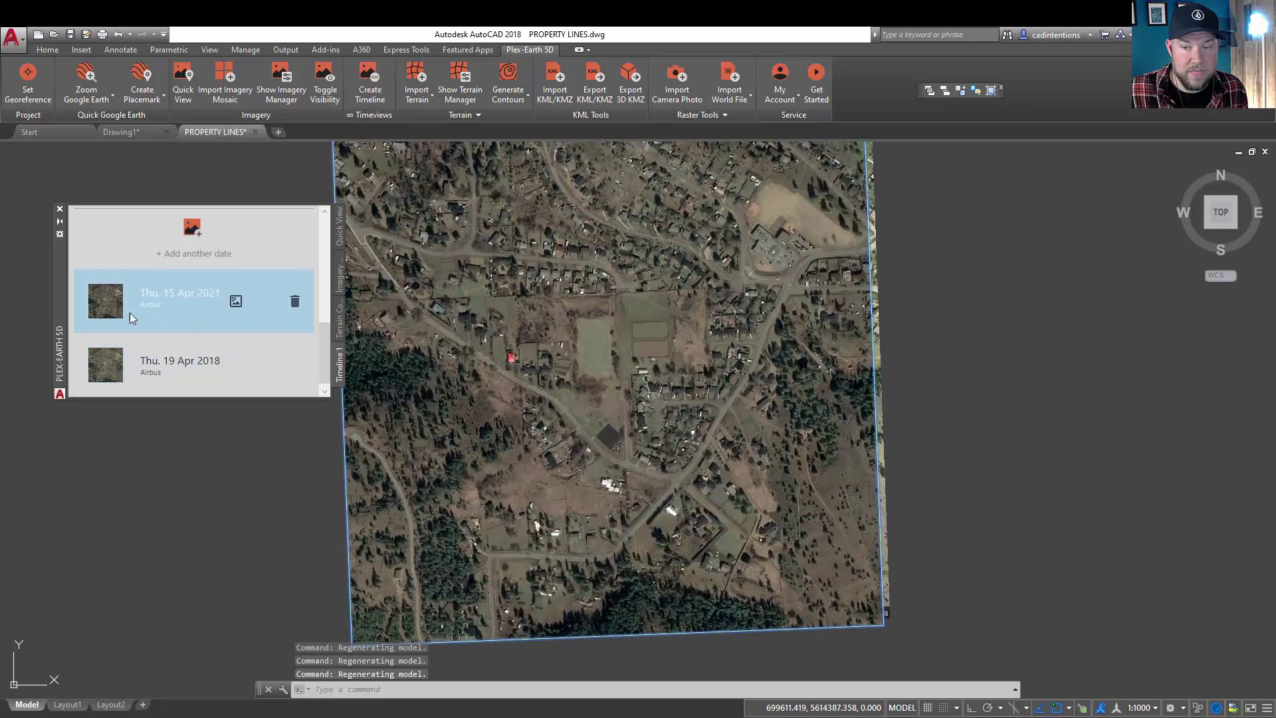
left_click(163, 353)
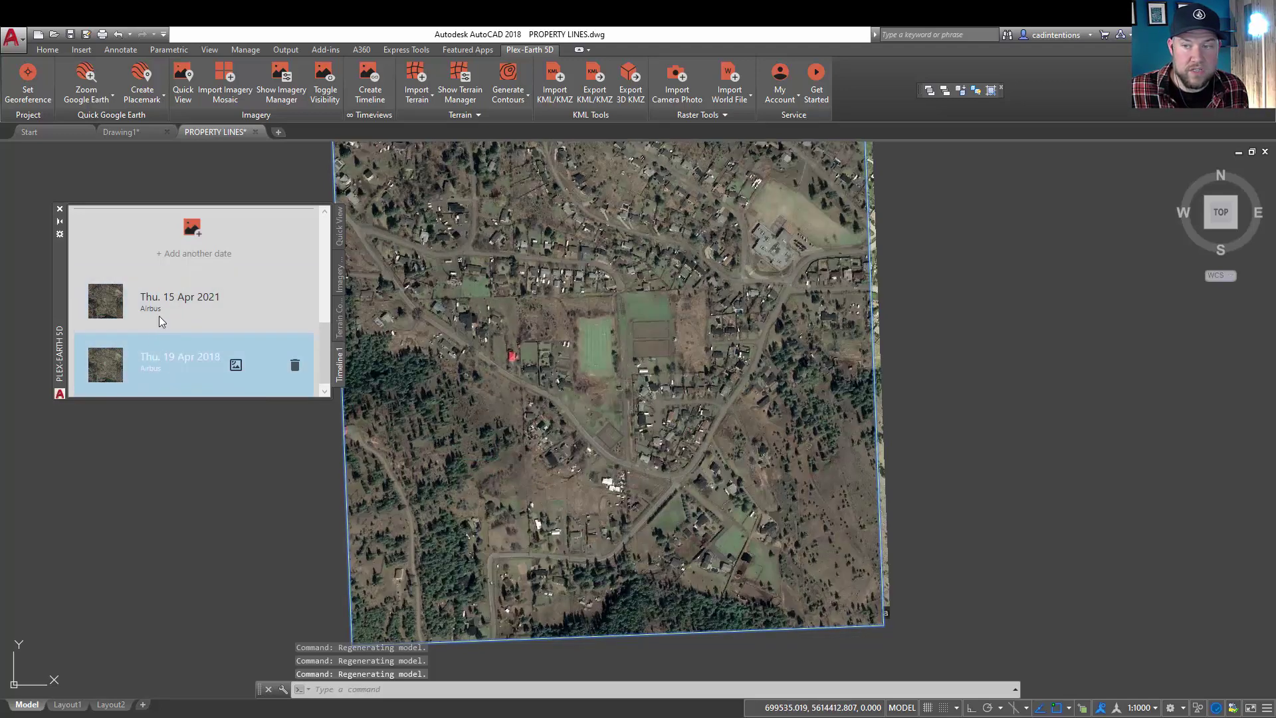
Step: Compare the area around the sports field up close between the 15 Apr 2021 and 19 Apr 2018 timeline images
left_click(136, 315)
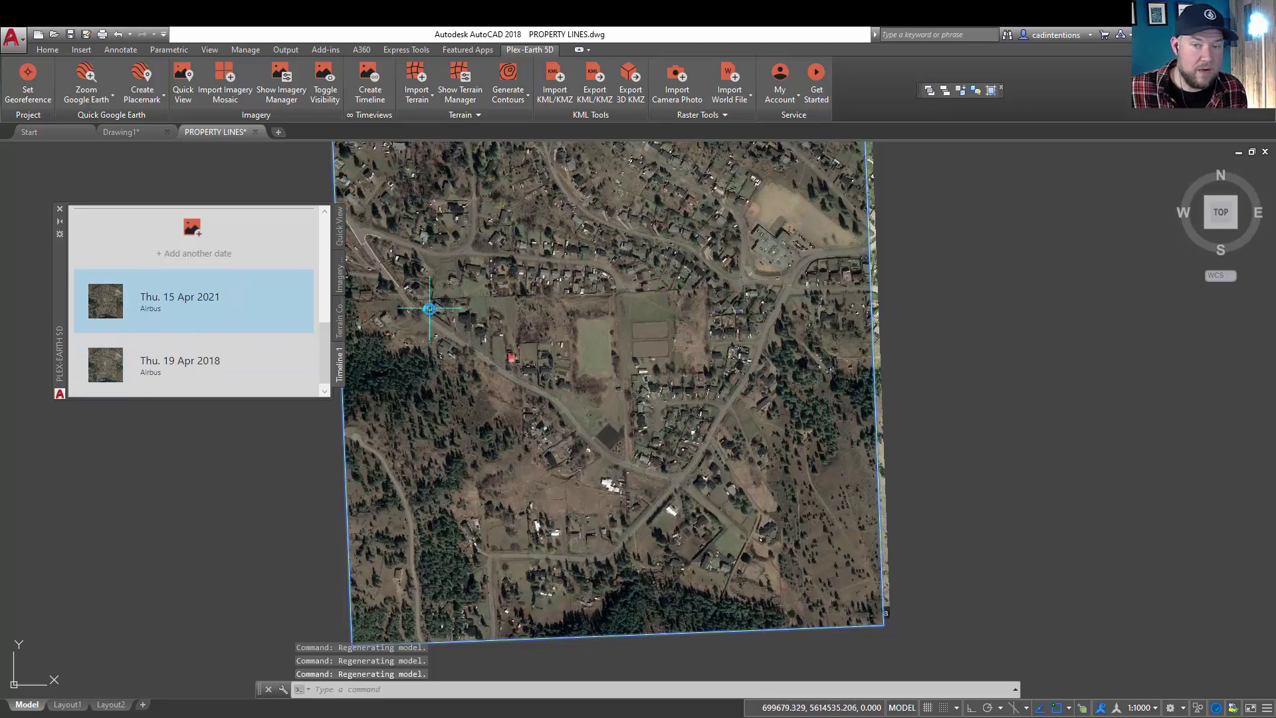
scroll(429, 307, "up", 4)
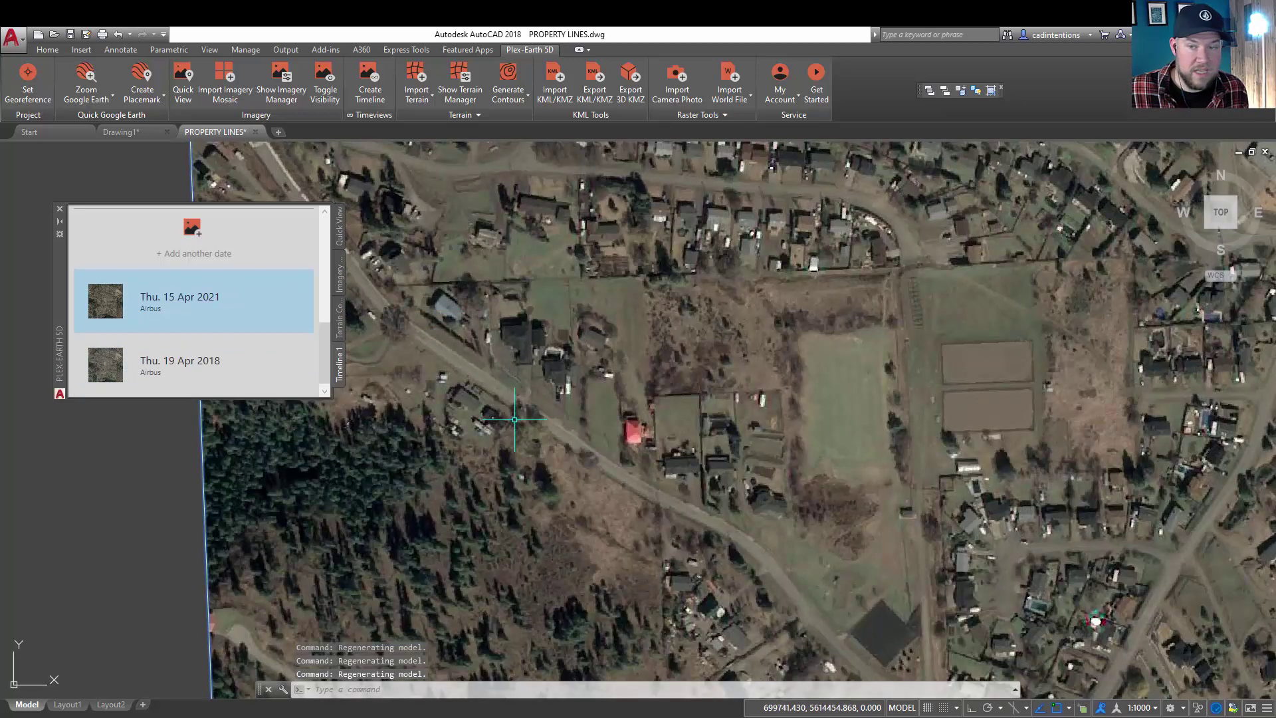
left_click(162, 373)
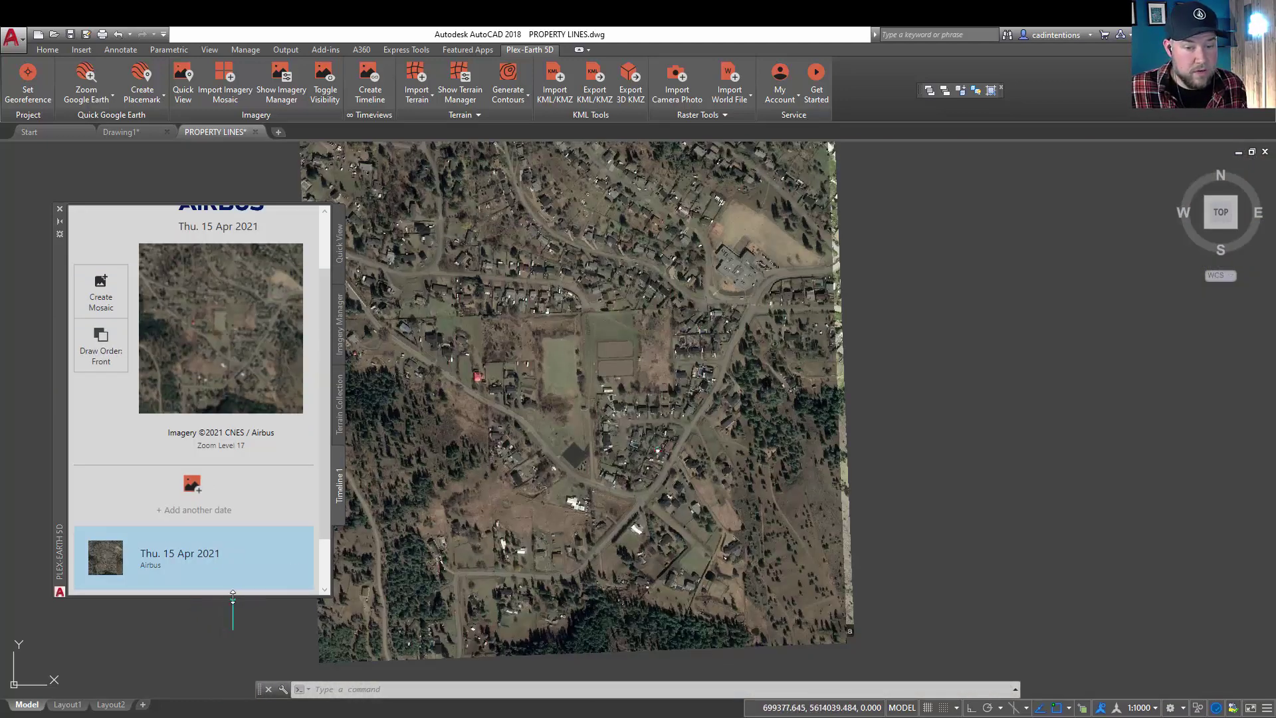
Step: Enlarge the Plex-Earth palette downward until both timeline dates are listed, and move it closer to the drawing window's edge
left_click_drag(229, 598, 232, 673)
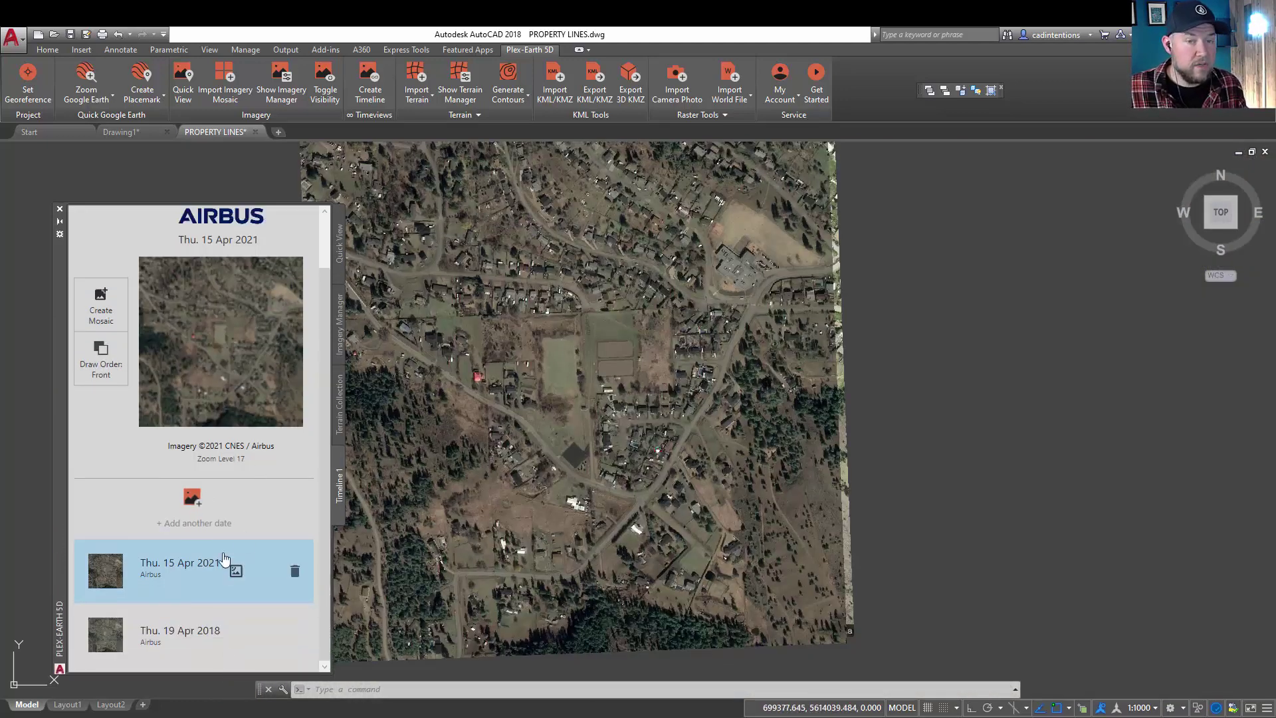
left_click_drag(63, 436, 41, 414)
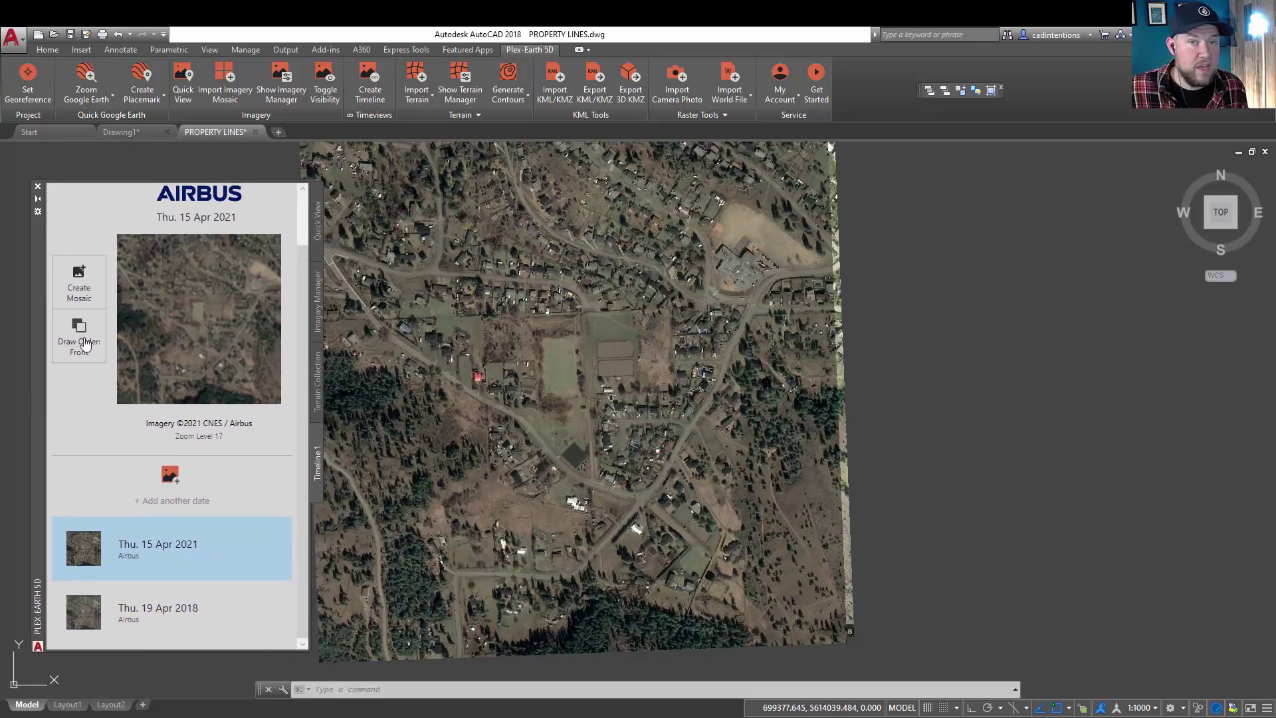
Step: Compare the two timeline dates once more and remove the Thu. 19 Apr 2018 date from the timeline
left_click(154, 596)
left_click(149, 560)
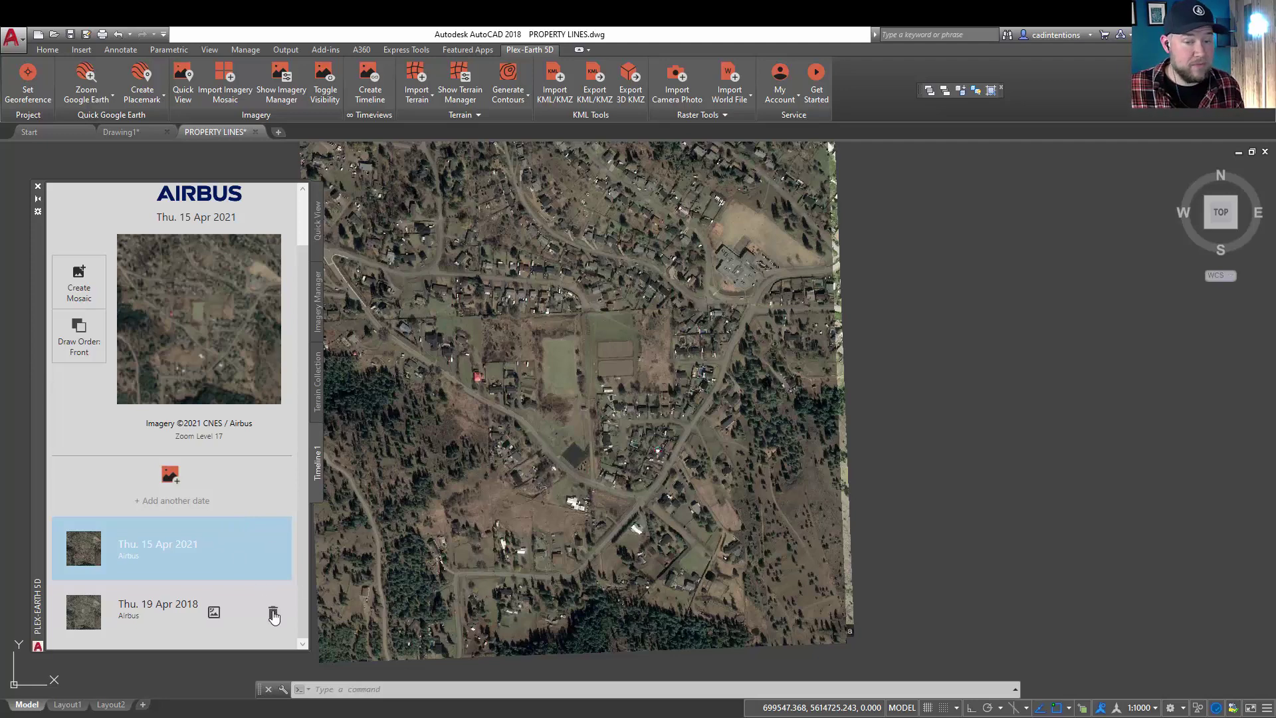
left_click(273, 616)
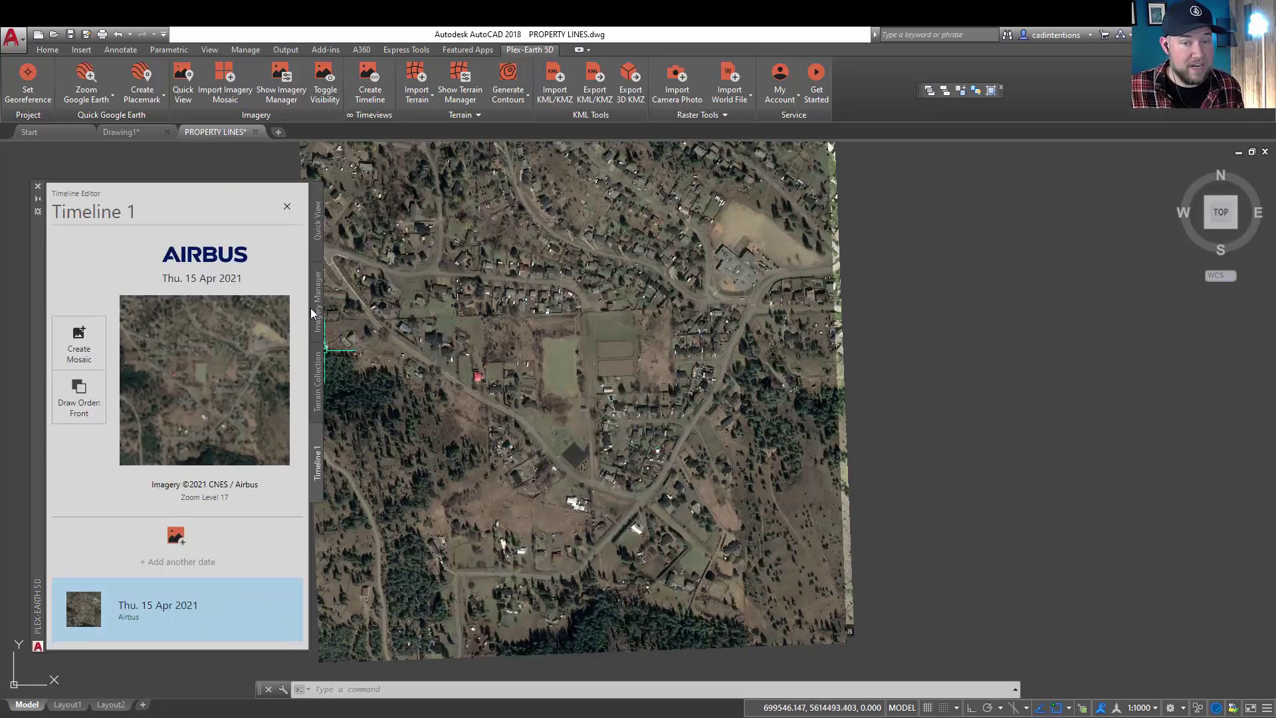
Step: Hide the Timeline 1 image through the Imagery Manager and show it again
left_click(319, 305)
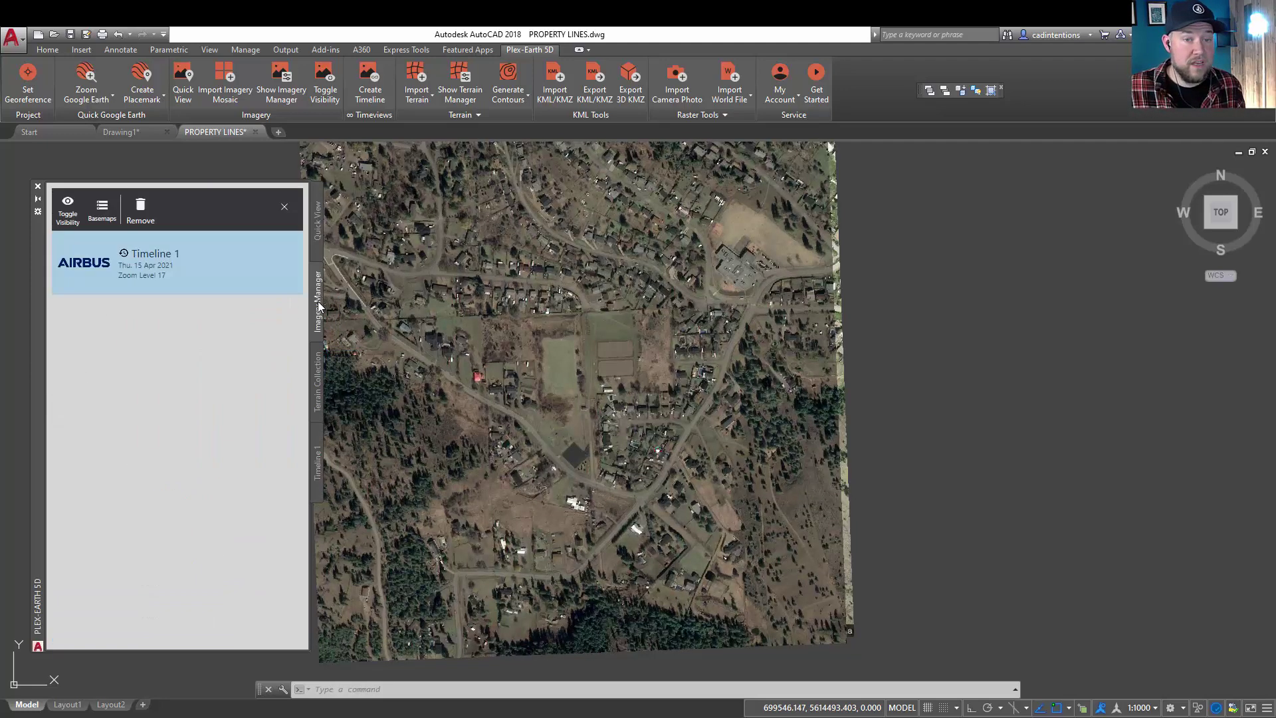
mouse_move(191, 265)
left_click(139, 283)
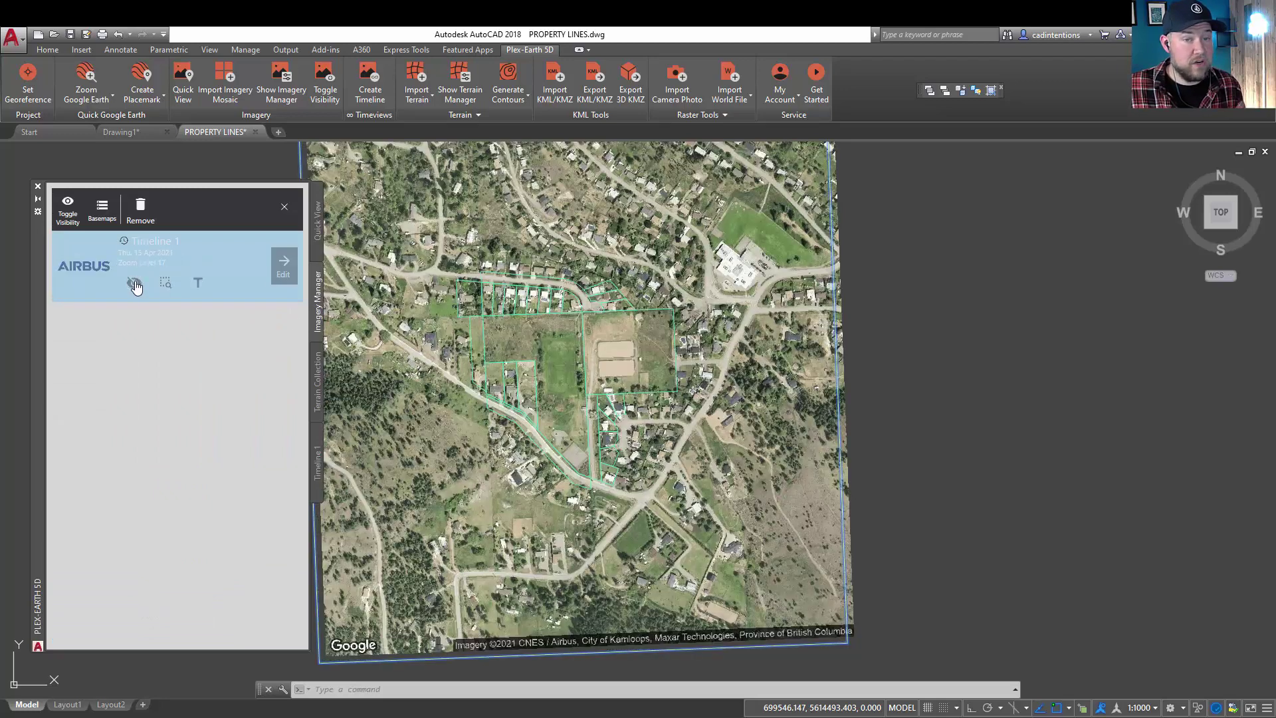
left_click(135, 285)
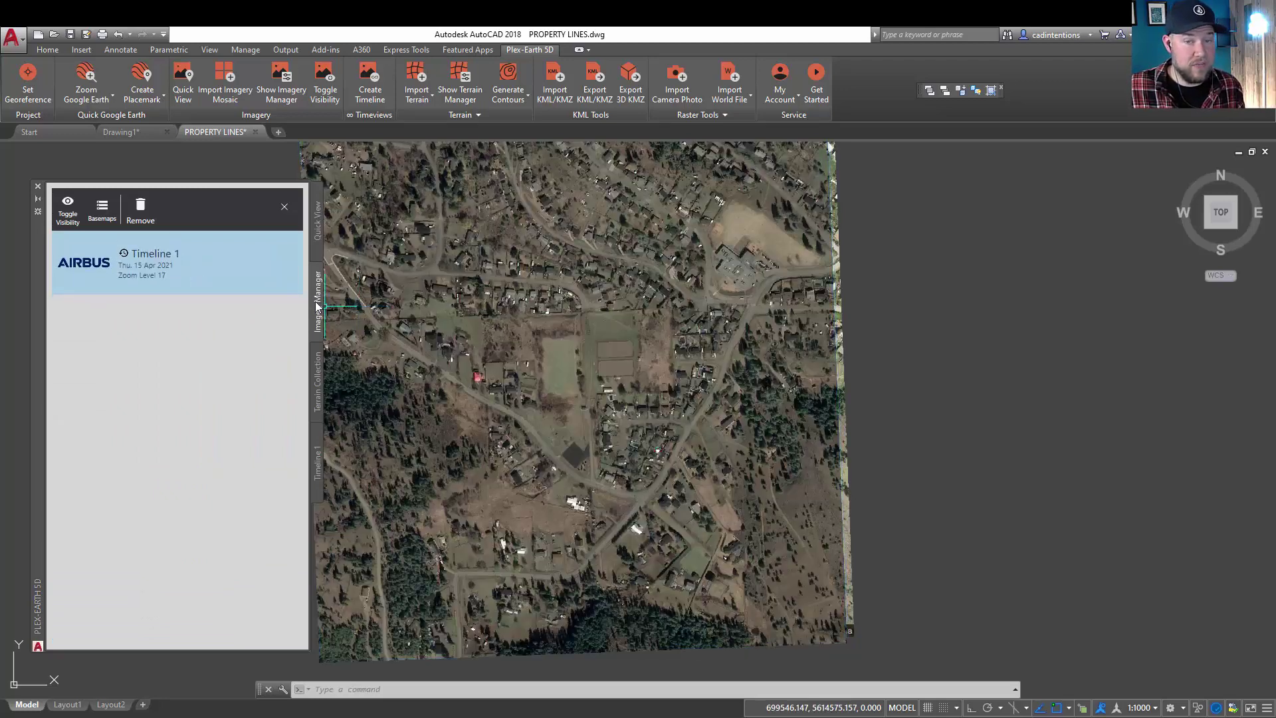
Step: Return to the Timeline 1 editor and toggle off the visibility of all imagery in the drawing
left_click(318, 473)
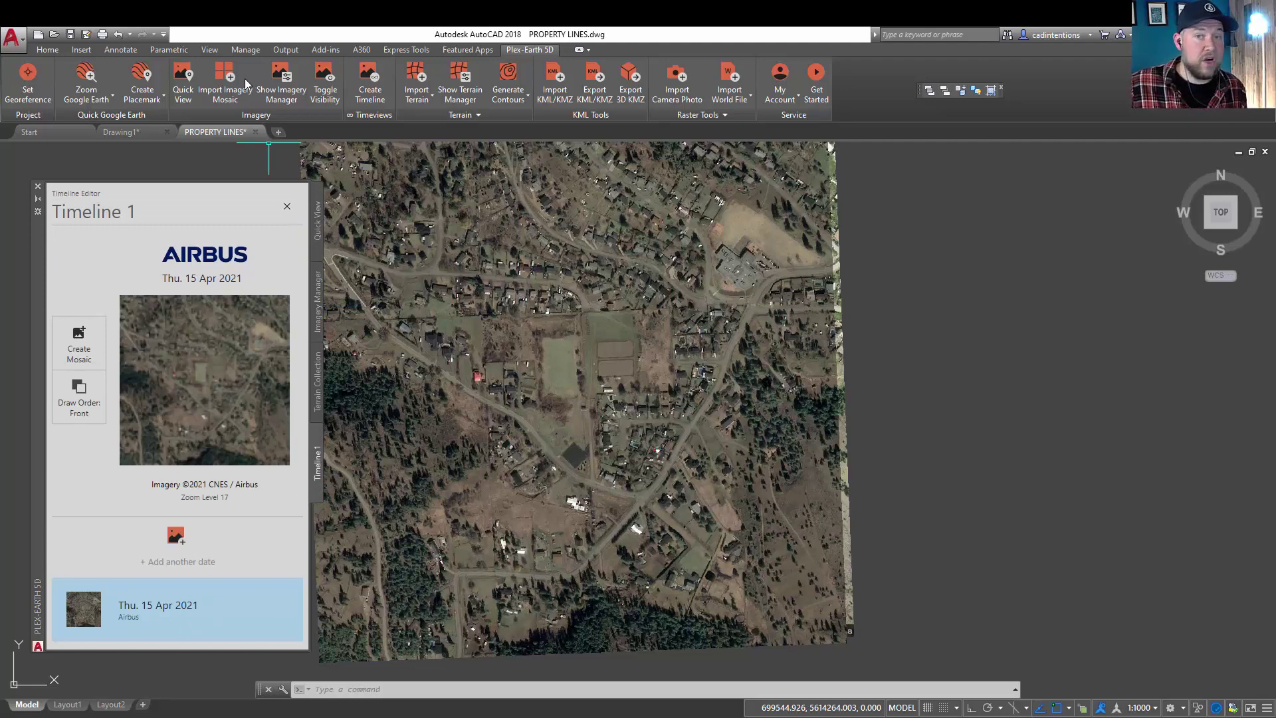
left_click(322, 78)
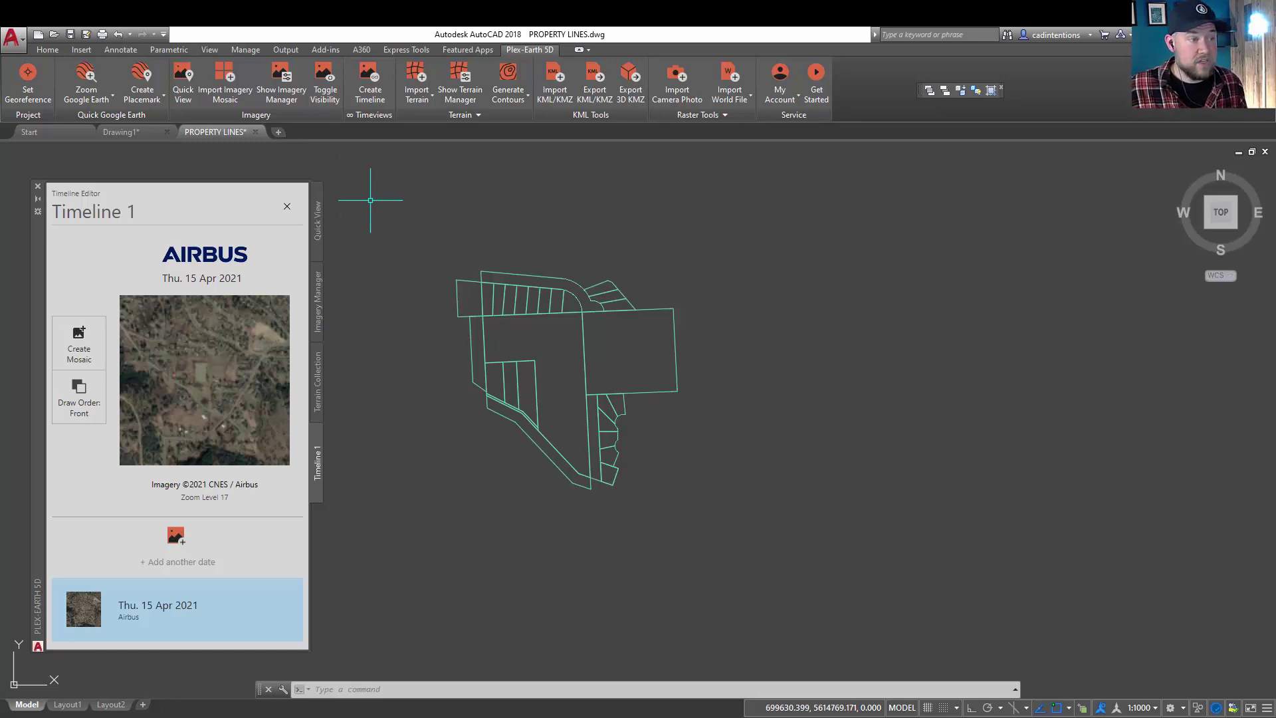
Step: Switch to the Drawing1 drawing and show its Timeline 4 image dated Wed. 22 Apr 2020
left_click(129, 134)
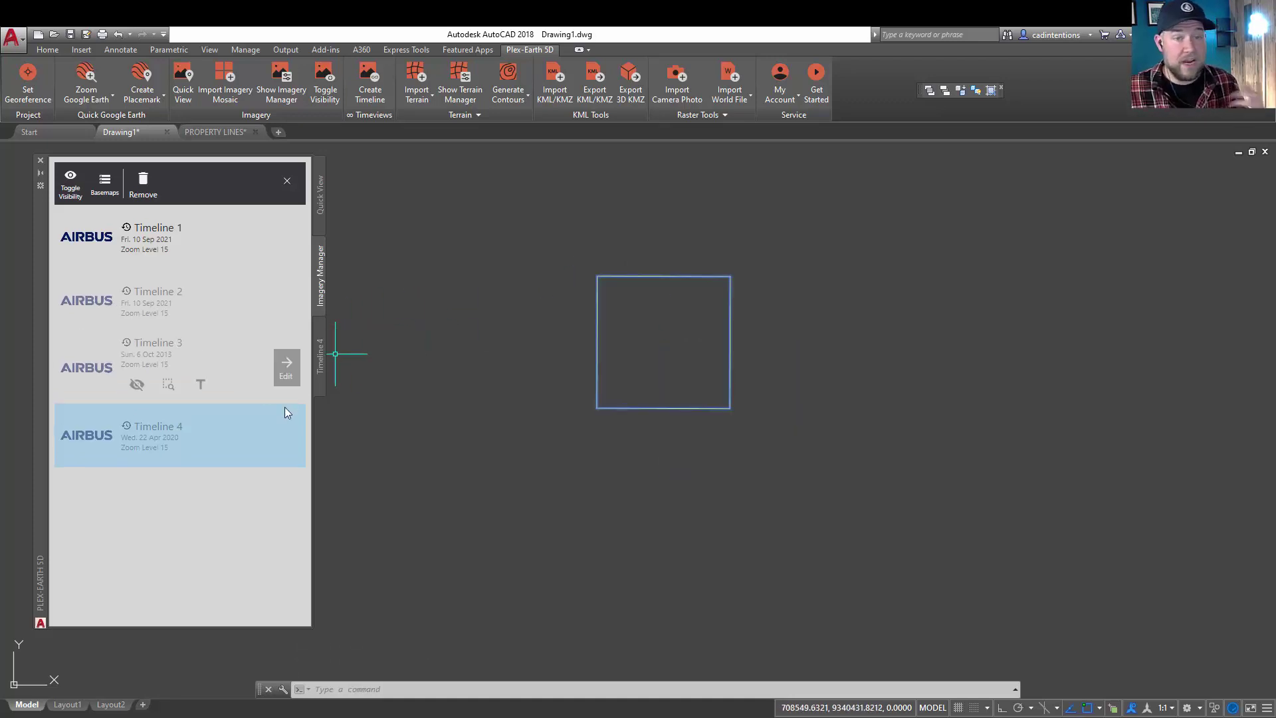
mouse_move(264, 433)
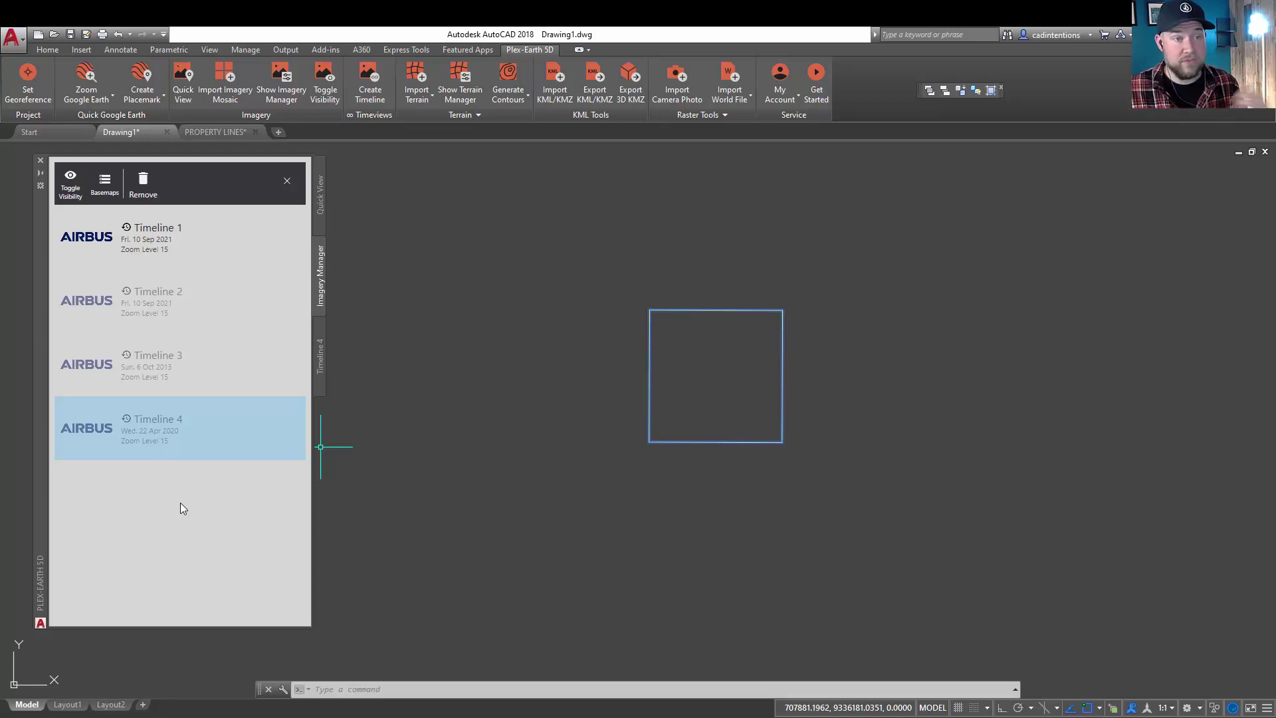
left_click(138, 376)
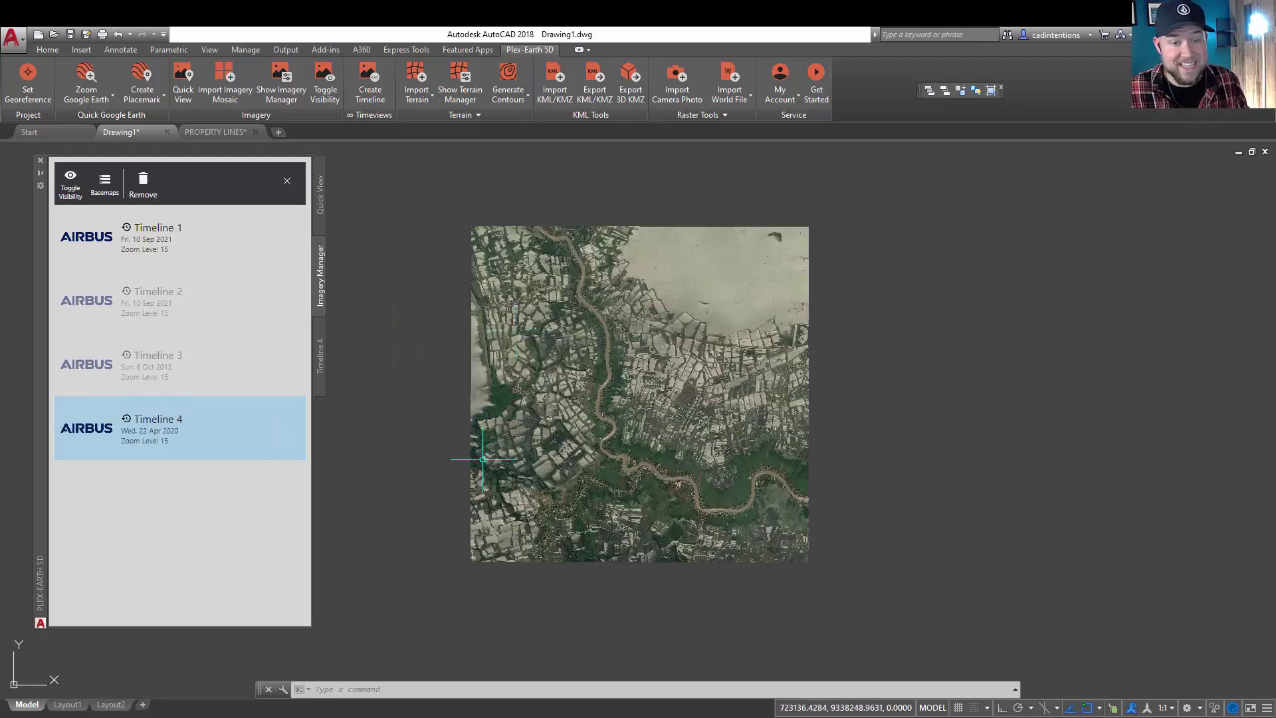
Step: Examine the course of the river and the surrounding fields in the 22 Apr 2020 Timeline 4 image up close
scroll(416, 384, "up", 2)
middle_click_drag(675, 342, 610, 342)
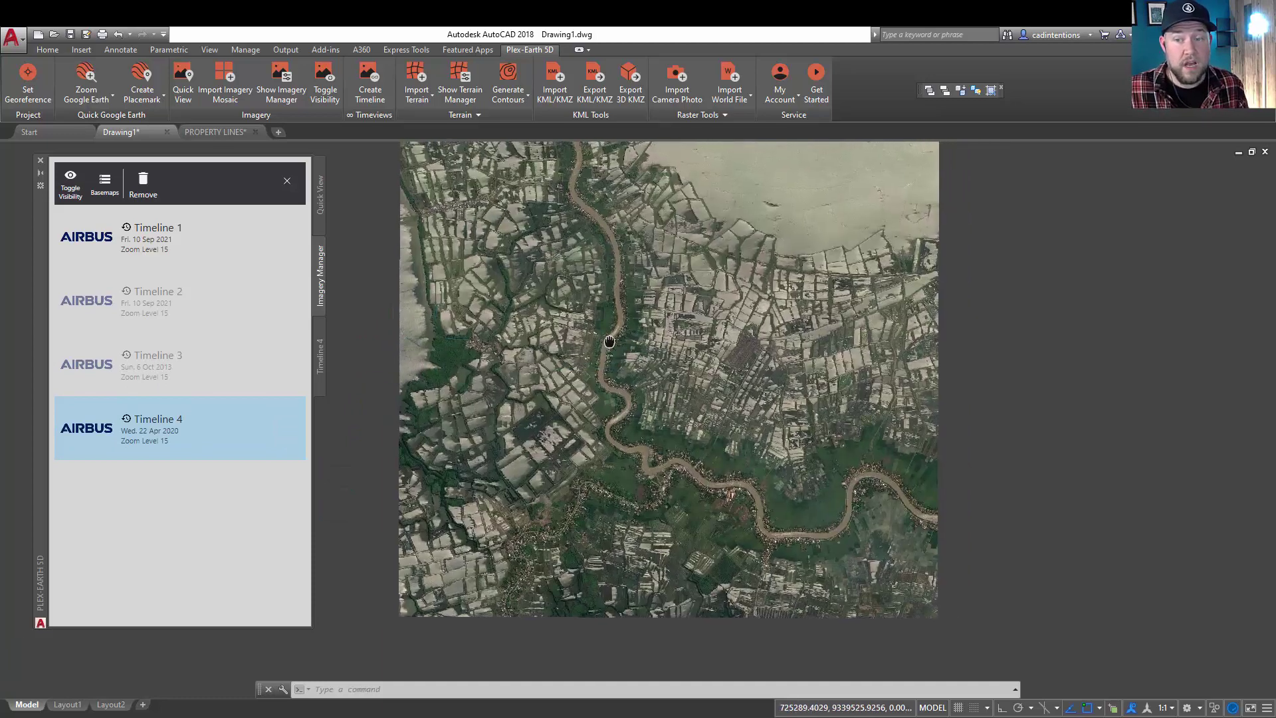
scroll(609, 342, "up", 2)
mouse_move(128, 304)
middle_click_drag(628, 331, 541, 250)
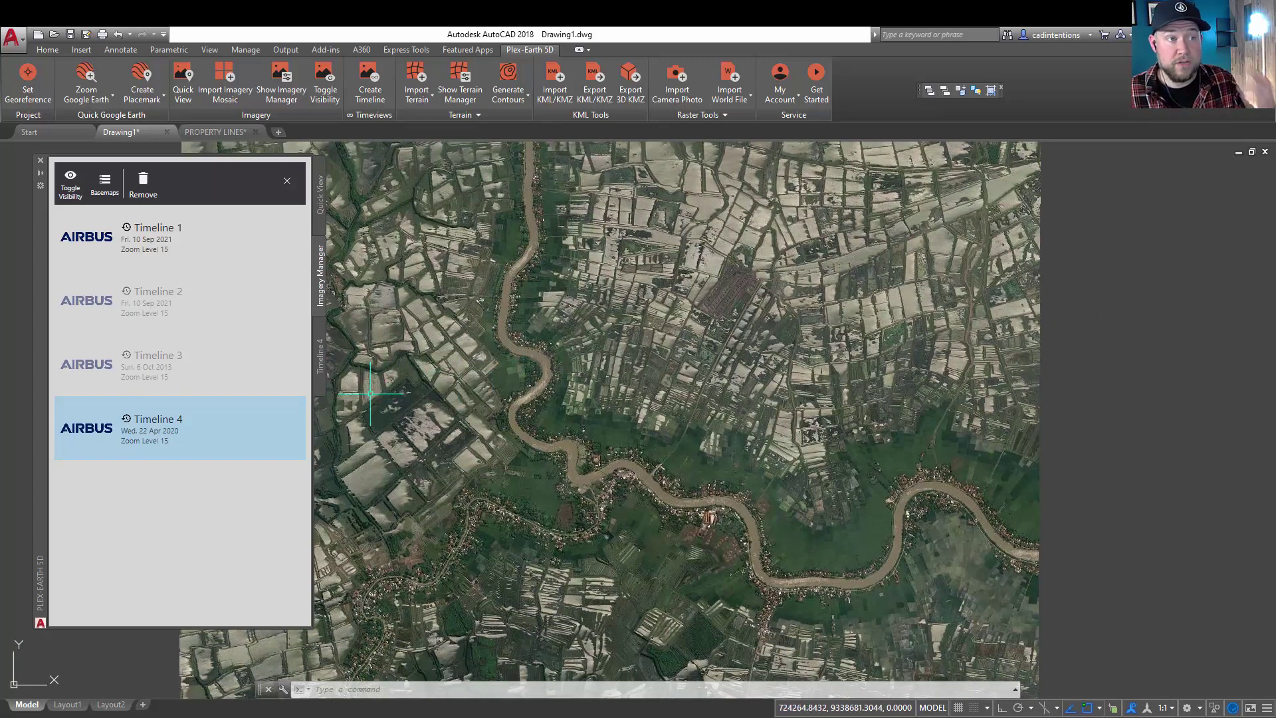
mouse_move(253, 357)
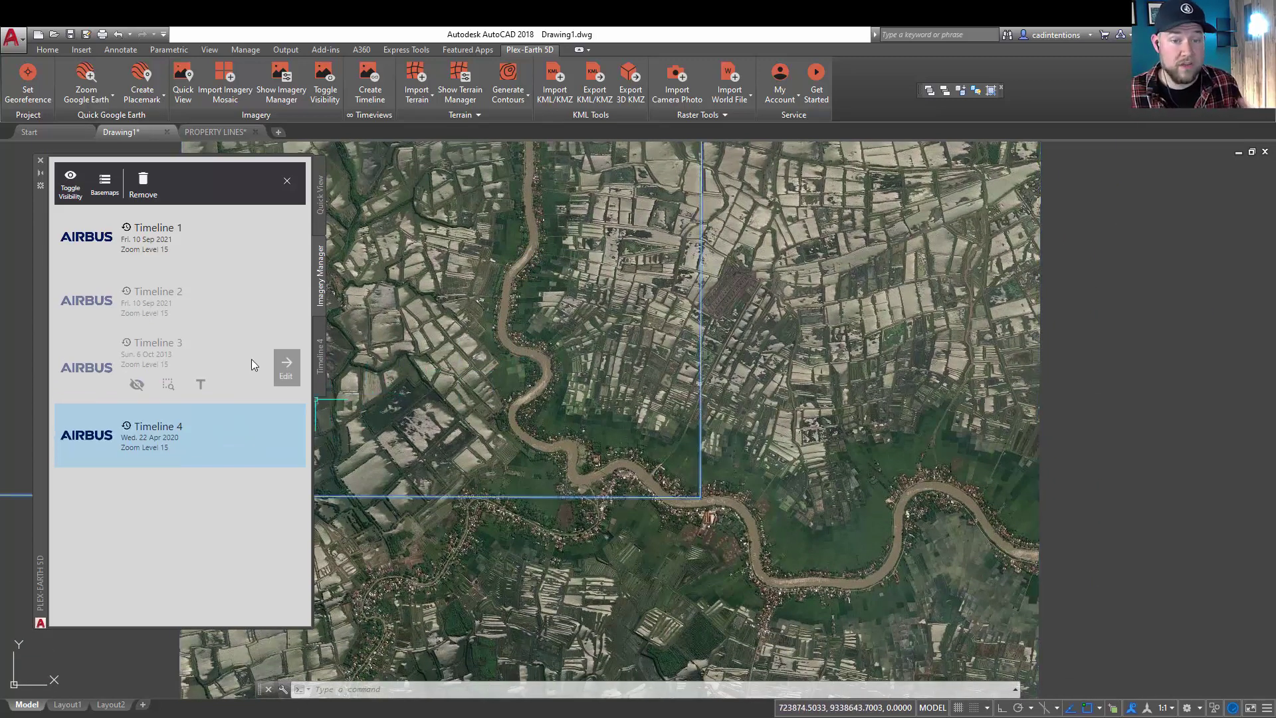
middle_click_drag(516, 420, 560, 387)
scroll(559, 388, "up", 5)
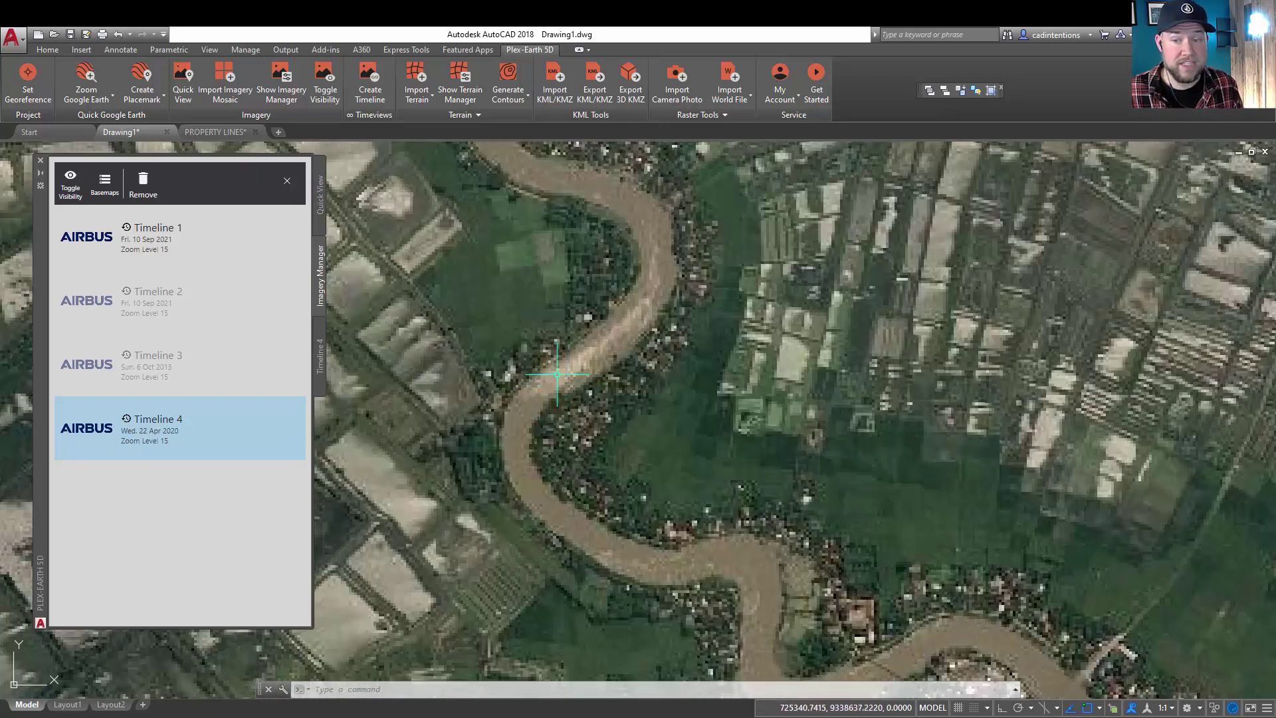
scroll(558, 344, "down", 5)
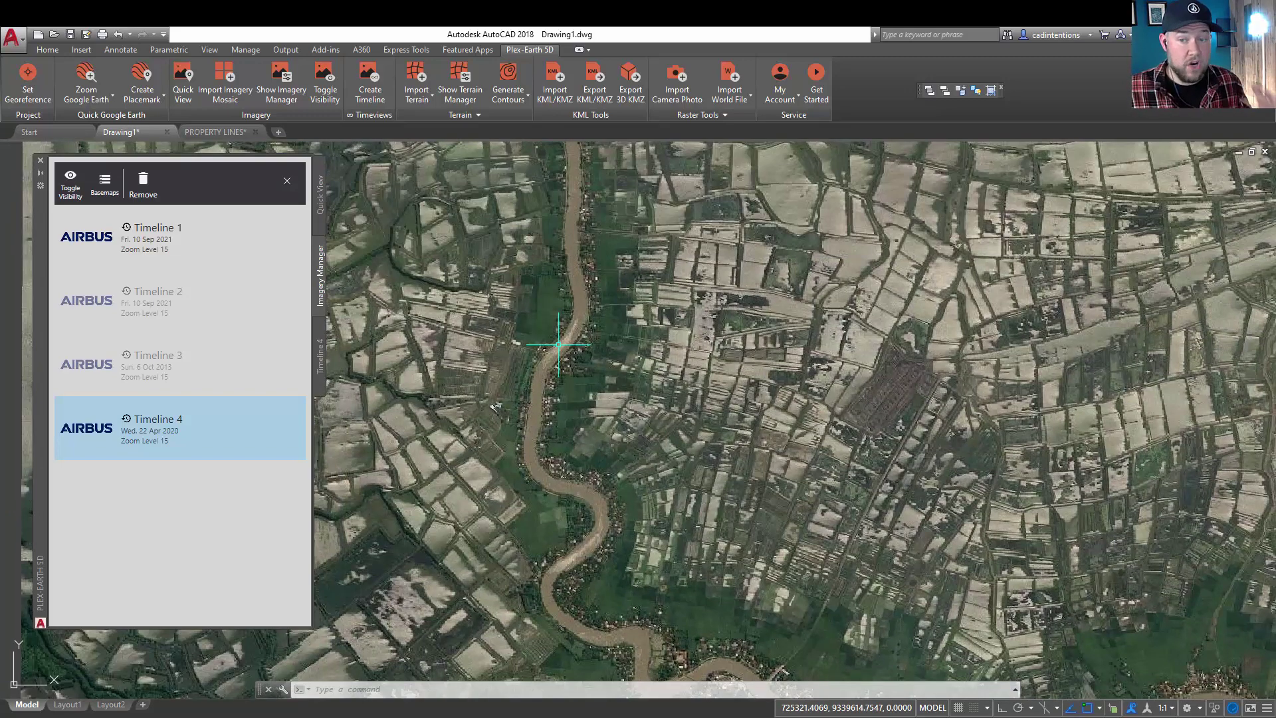
middle_click_drag(572, 293, 598, 384)
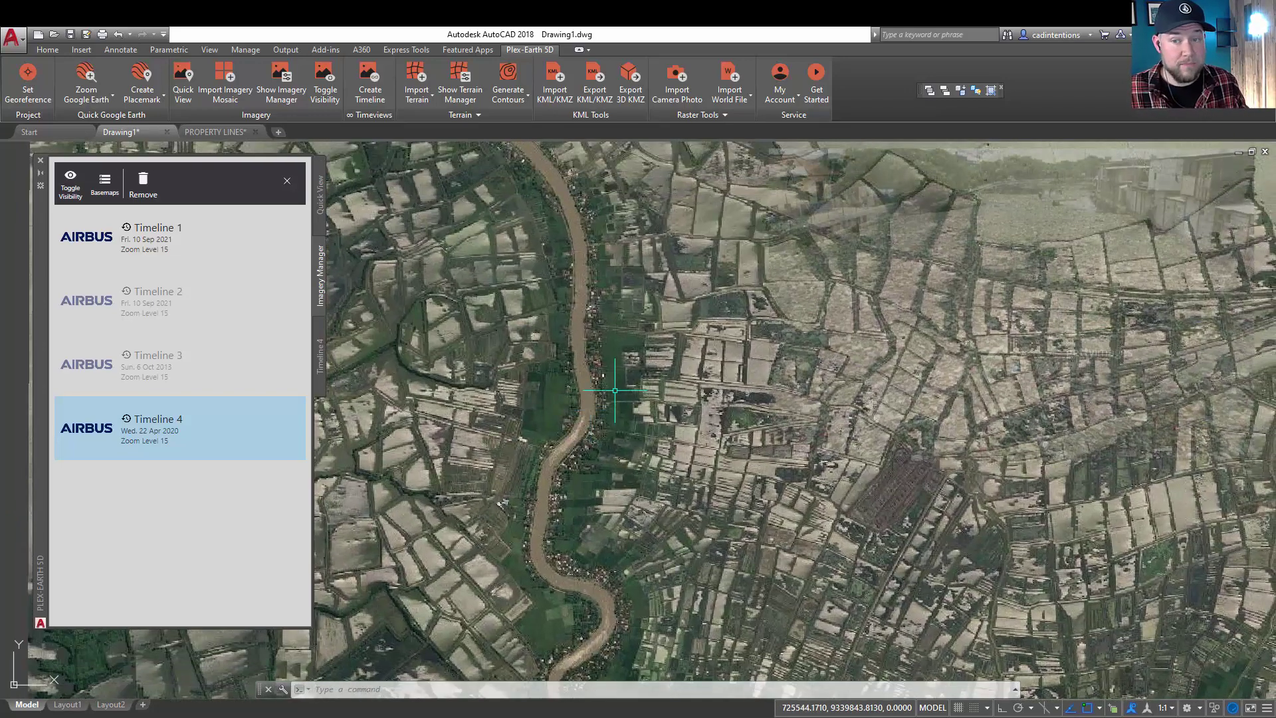
scroll(625, 387, "down", 4)
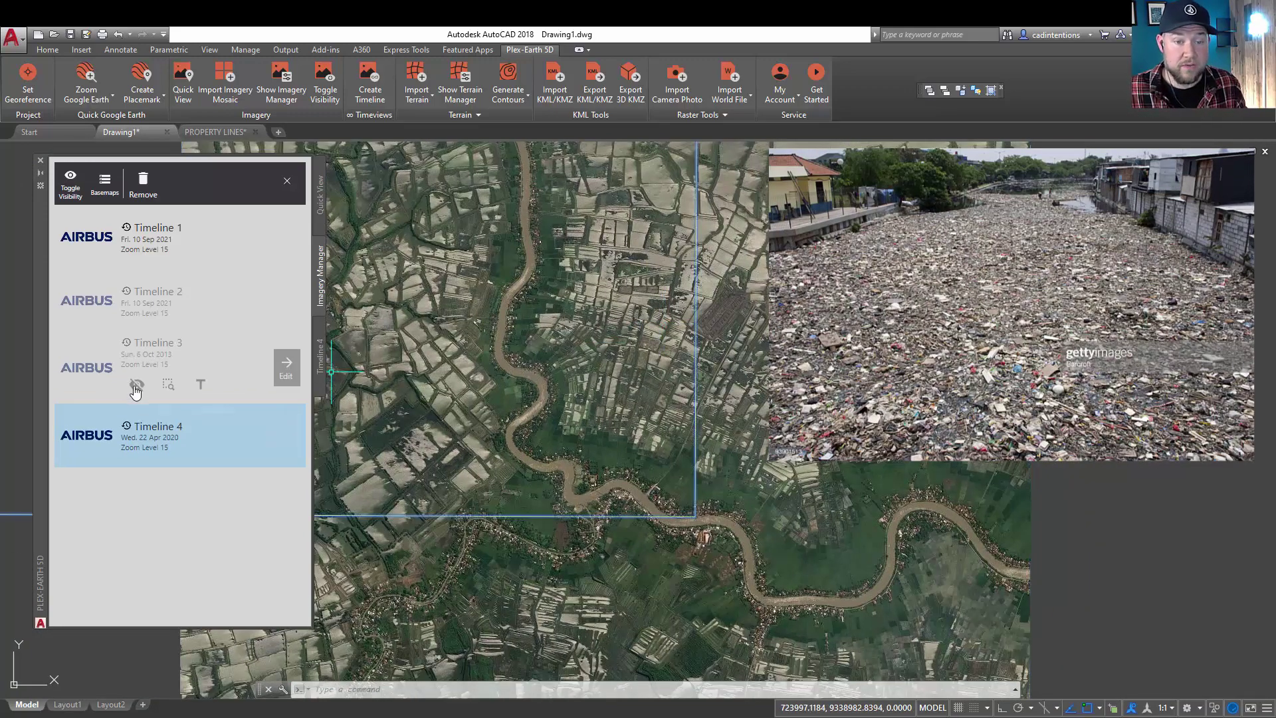
Step: Show the Timeline 3 image dated Sun. 6 Oct 2013 to compare the river with the 22 Apr 2020 image, and hide it again
left_click(136, 385)
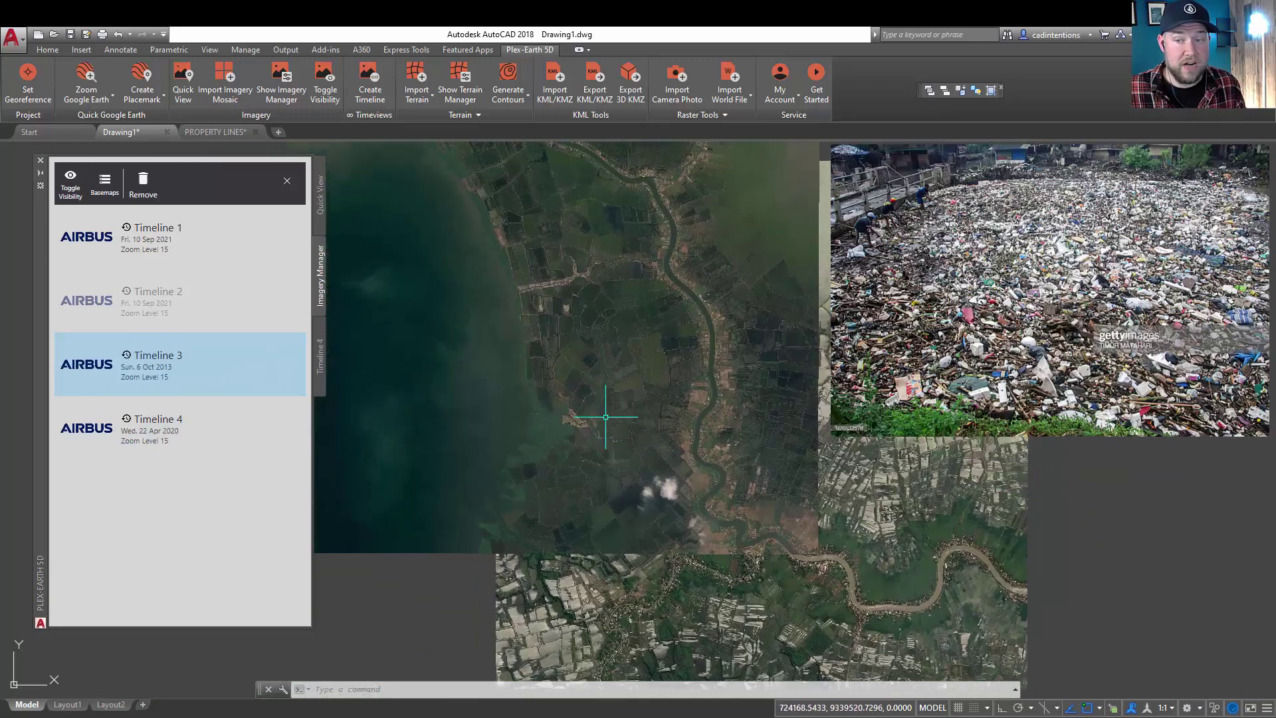
middle_click_drag(594, 387, 434, 302)
mouse_move(202, 401)
mouse_move(193, 372)
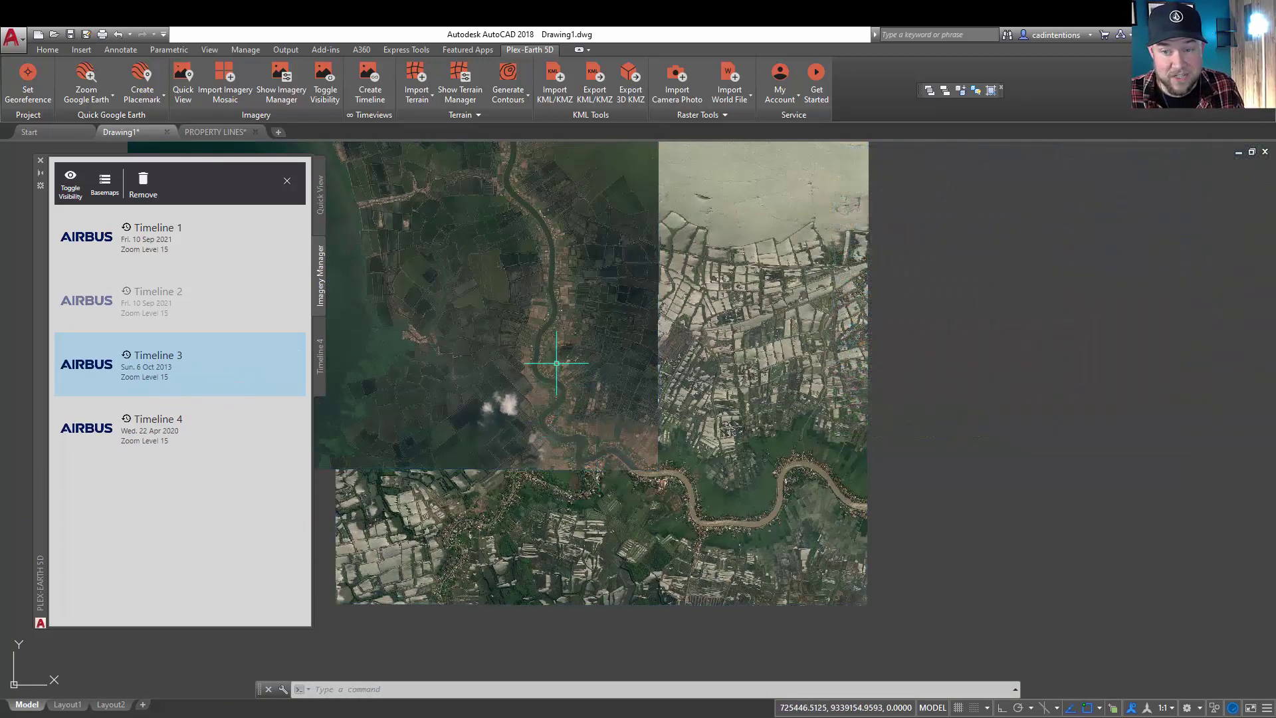
mouse_move(166, 435)
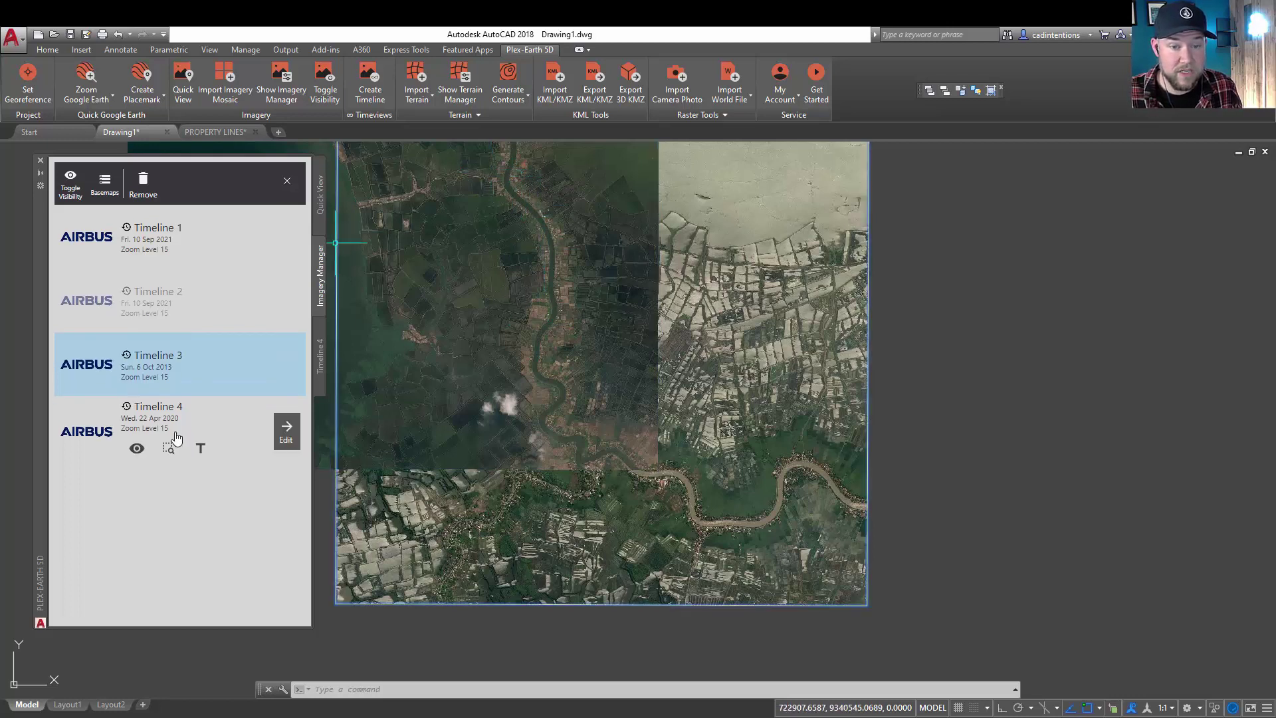
left_click(134, 380)
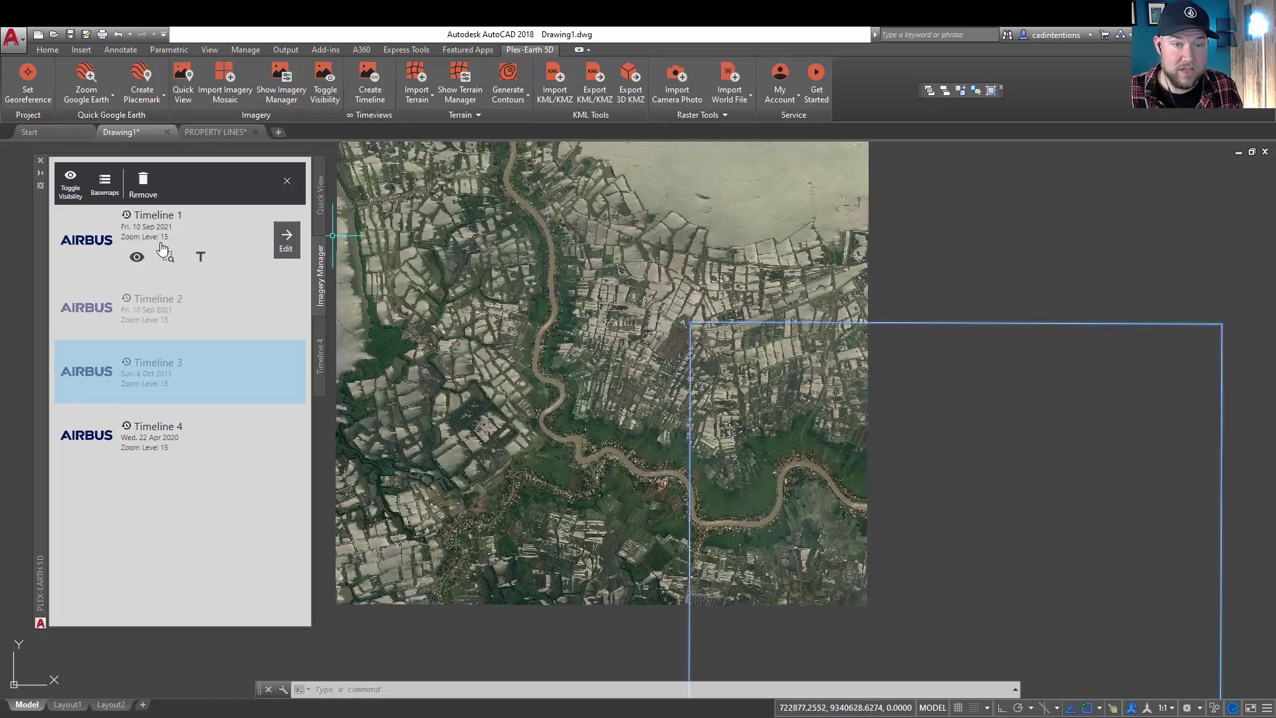
Step: Toggle the Timeline 1 image dated Fri. 10 Sep 2021 off and on, and examine its stretch of the river up close
left_click(136, 256)
middle_click_drag(699, 448, 540, 336)
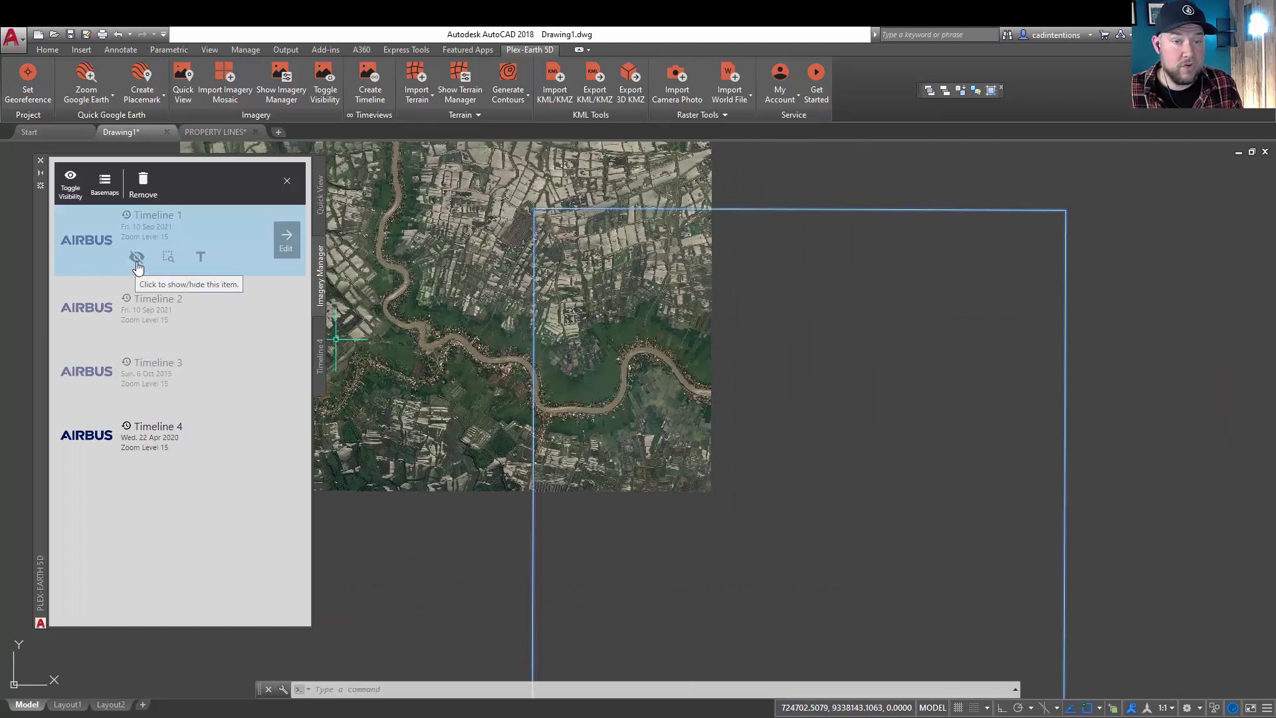
left_click(137, 263)
scroll(555, 342, "up", 3)
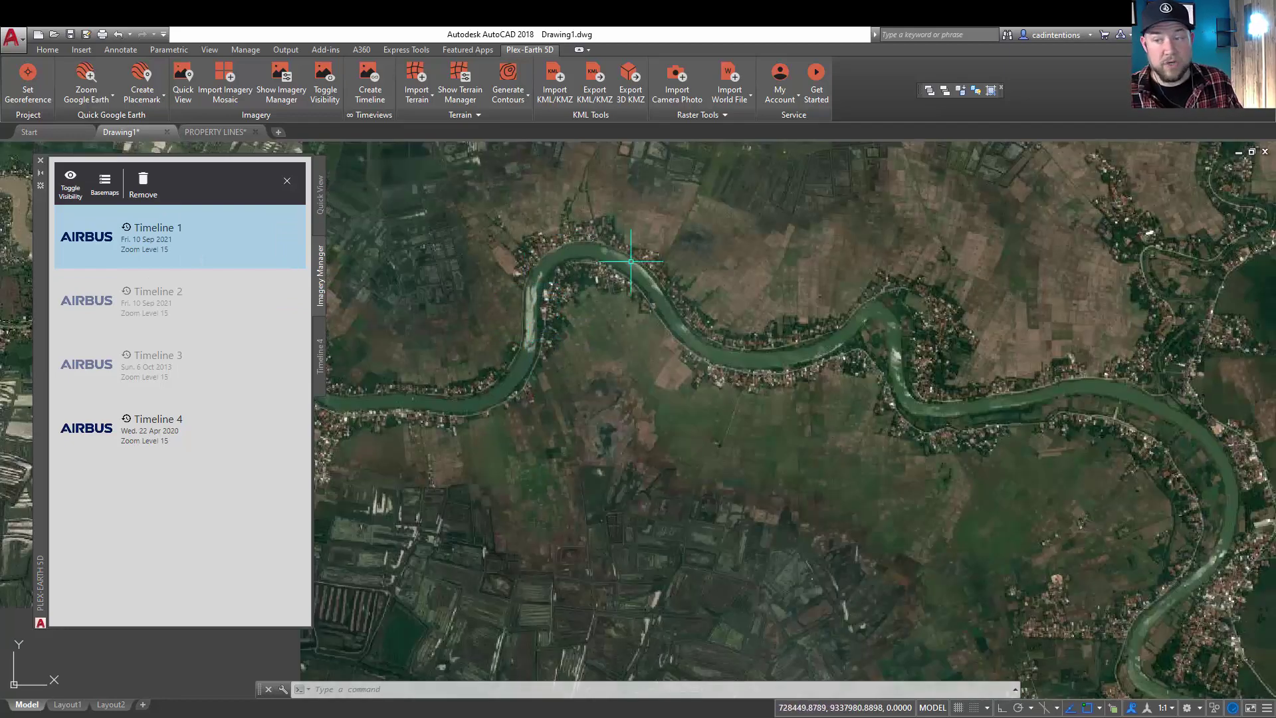
scroll(863, 312, "down", 3)
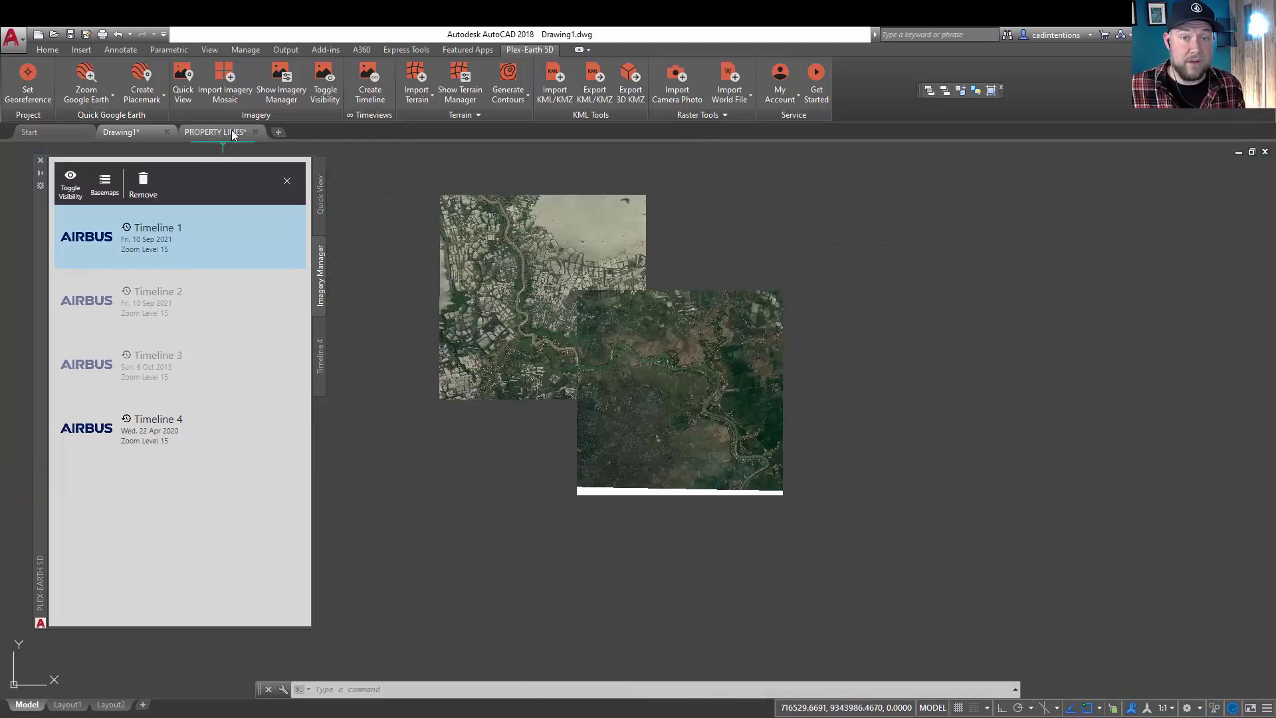
Step: Switch back to the PROPERTY LINES drawing
left_click(229, 132)
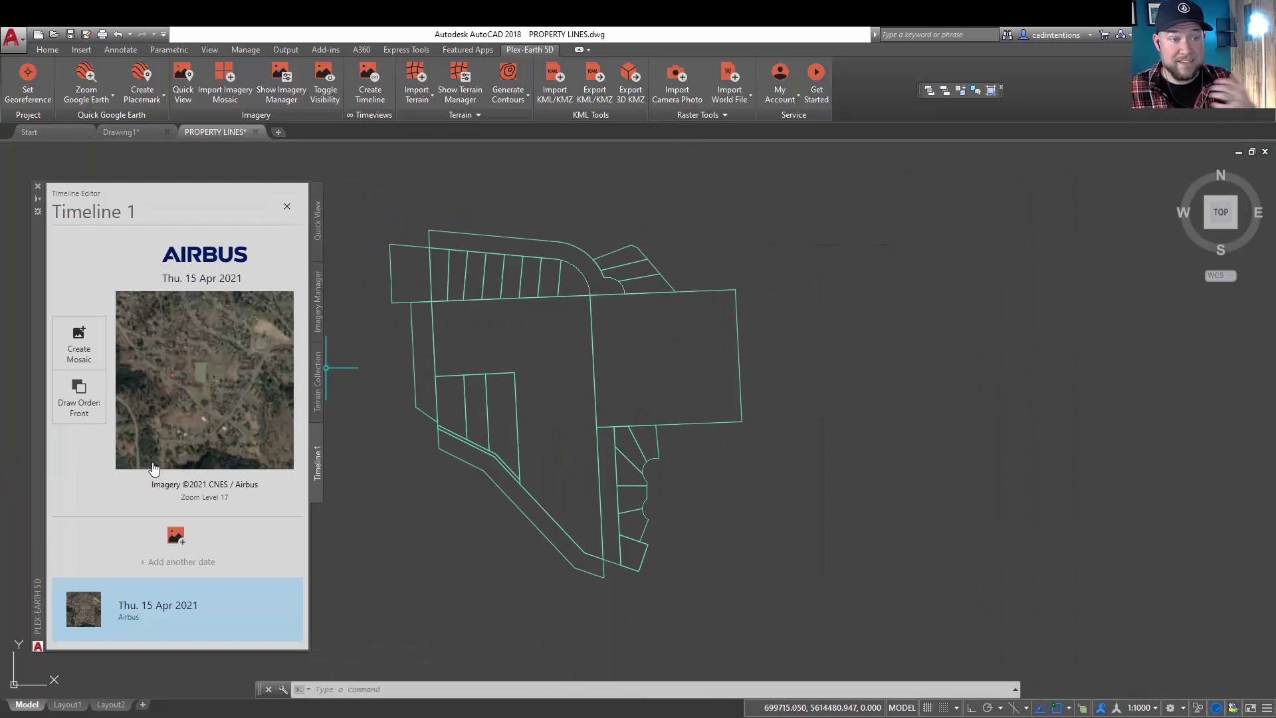